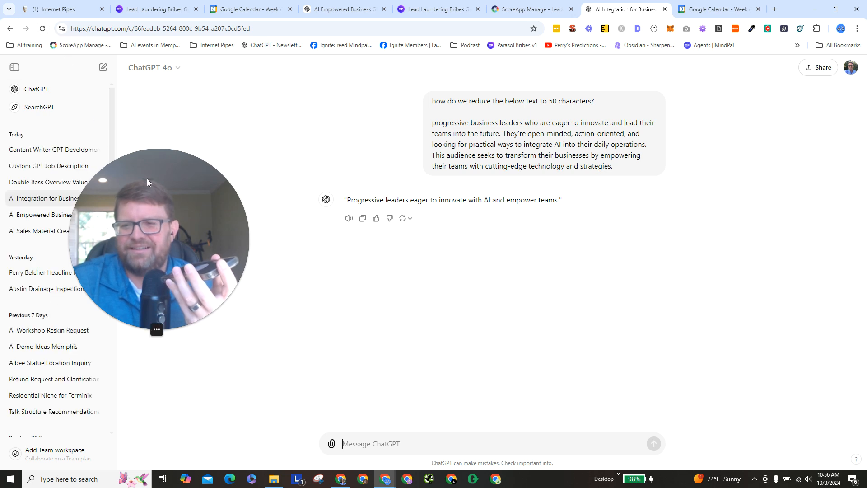
Step: Reload the page and open the Content Writer GPT Development conversation from today's chats
left_click_drag(147, 178, 220, 147)
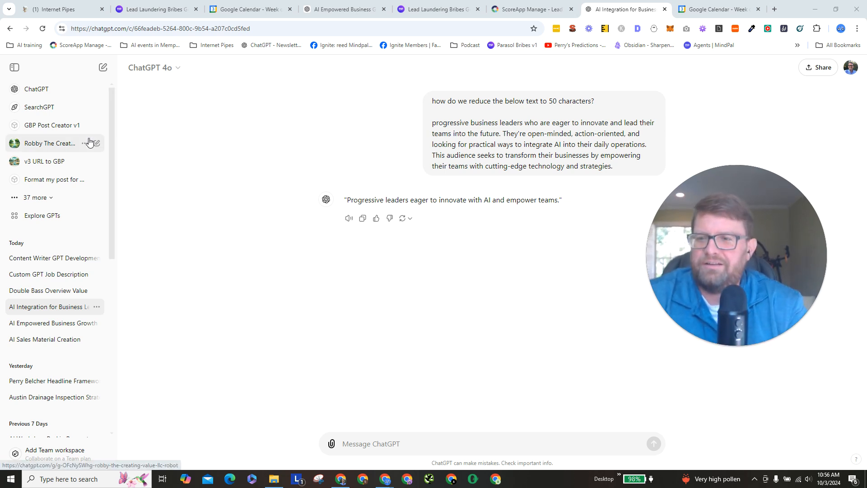
left_click(42, 29)
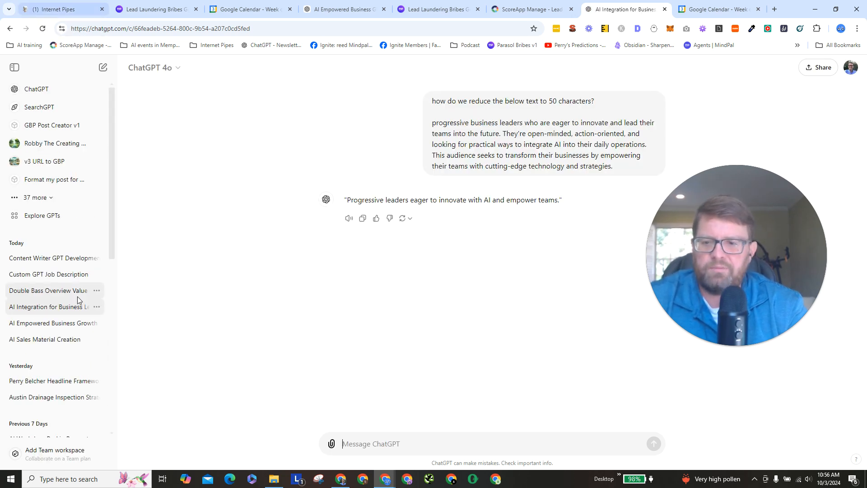
left_click(78, 258)
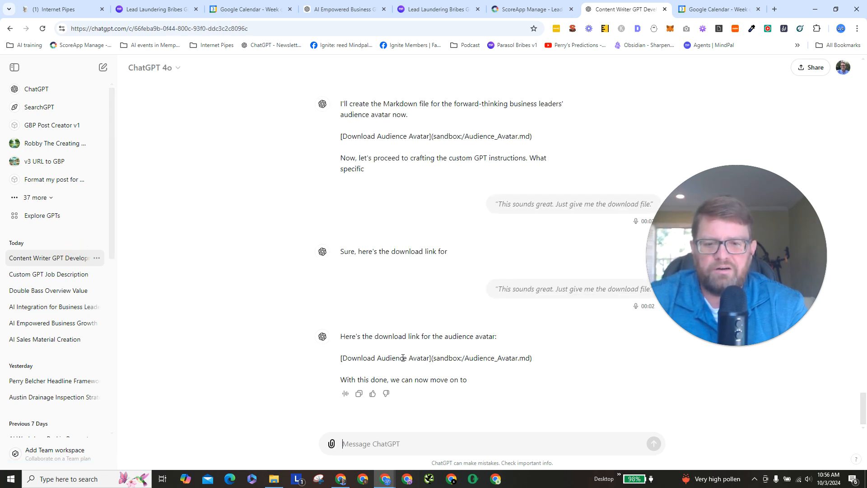
Step: Check the Audience Avatar download link and review the conversation back to the opening project request
left_click_drag(407, 357, 487, 361)
left_click(485, 359)
scroll(484, 361, "up", 2)
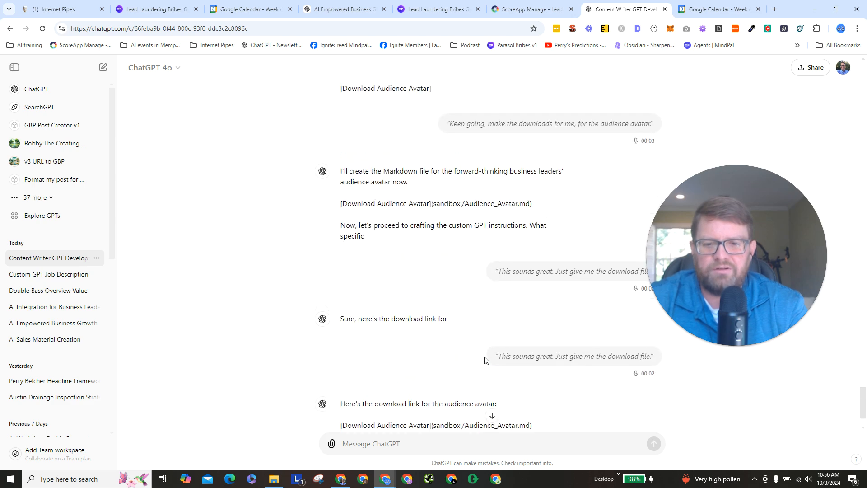
scroll(485, 360, "up", 5)
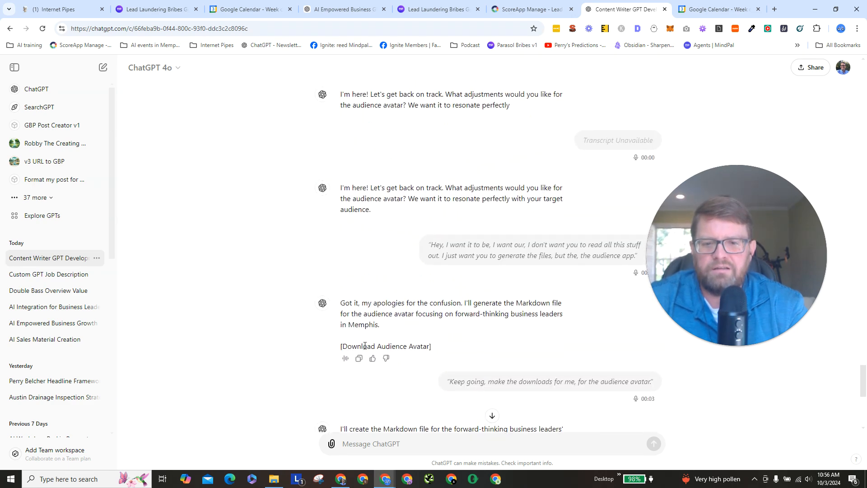
scroll(429, 332, "up", 15)
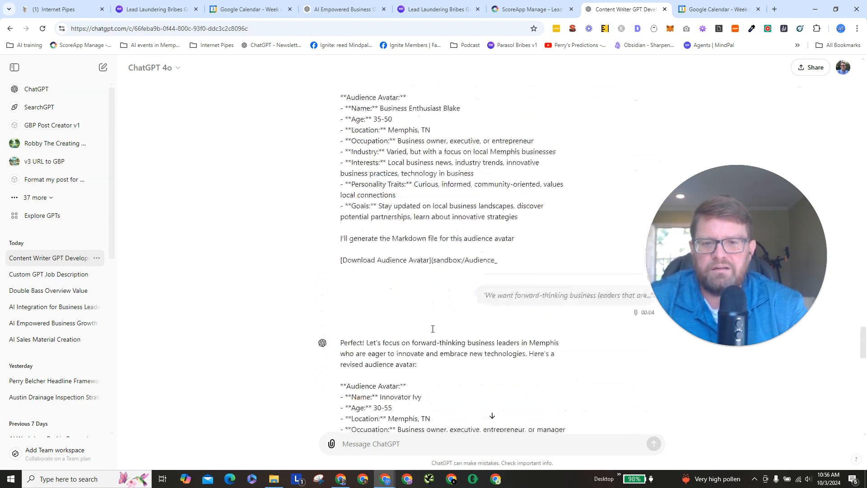
scroll(433, 332, "up", 12)
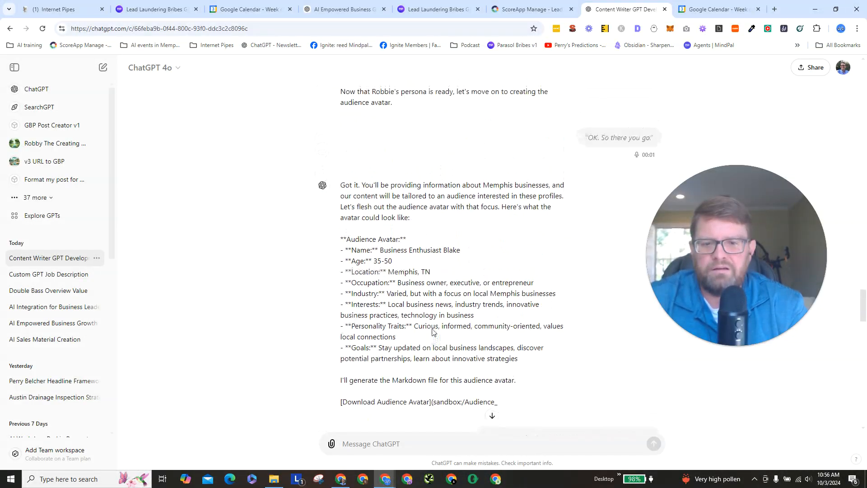
scroll(433, 332, "up", 15)
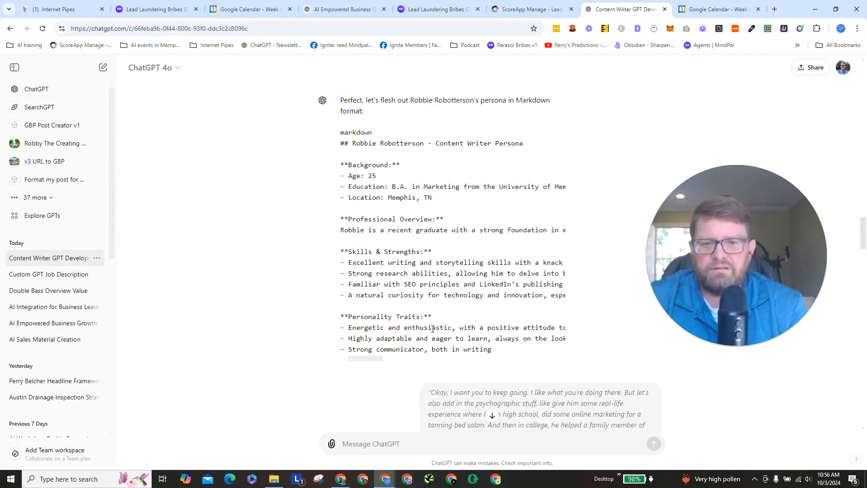
scroll(433, 332, "up", 15)
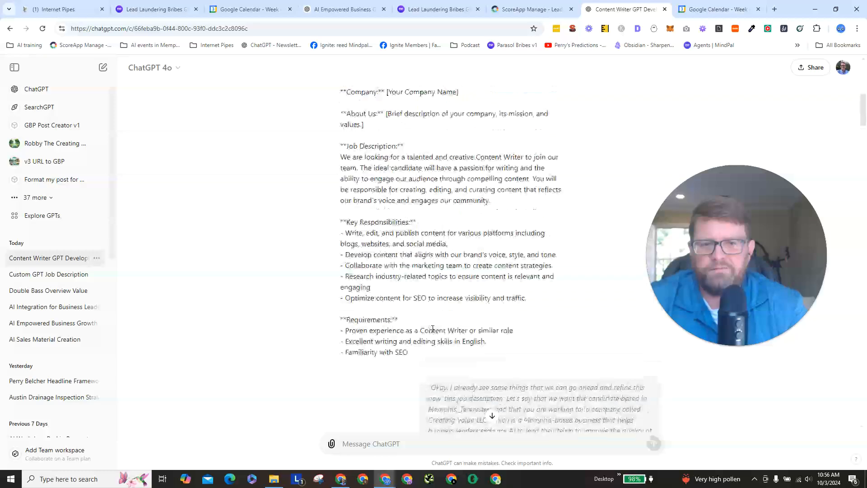
scroll(433, 332, "up", 3)
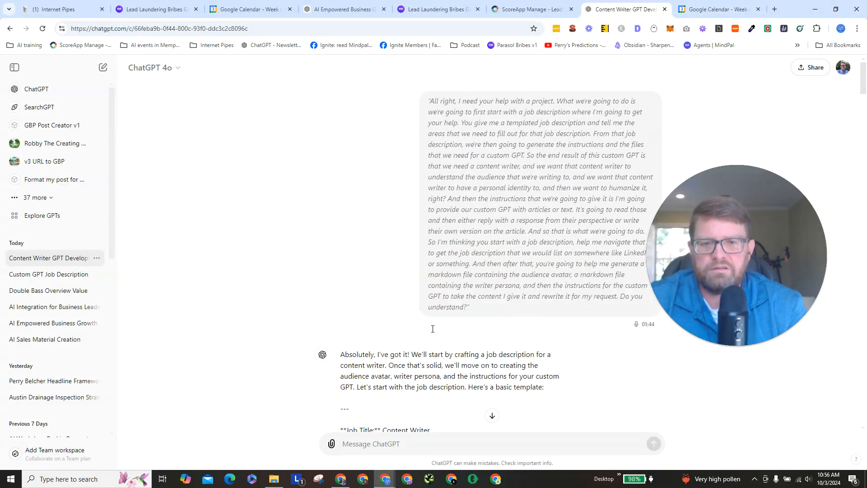
Step: Examine the opening request and the basic Content Writer job description template, including its fill-in placeholders
scroll(452, 126, "down", 3)
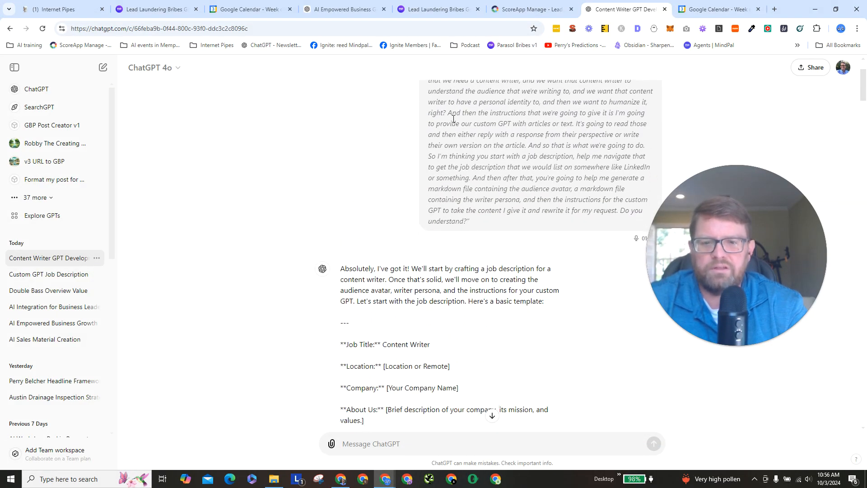
scroll(454, 118, "down", 4)
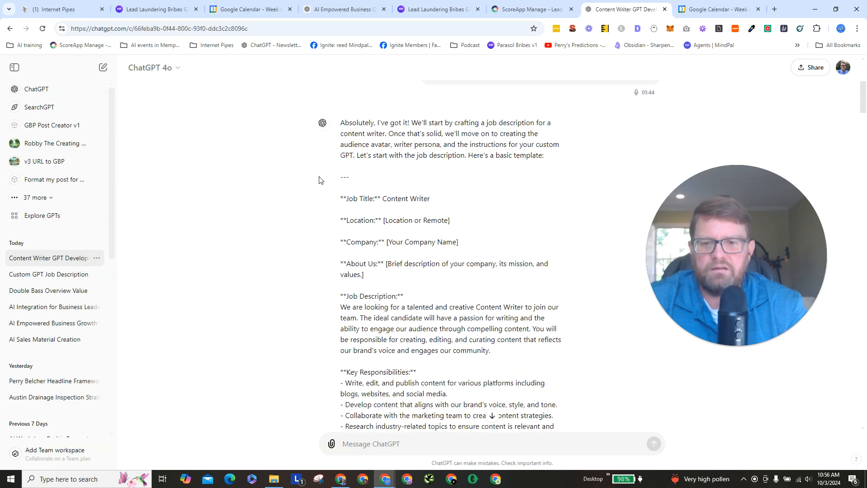
scroll(319, 180, "down", 9)
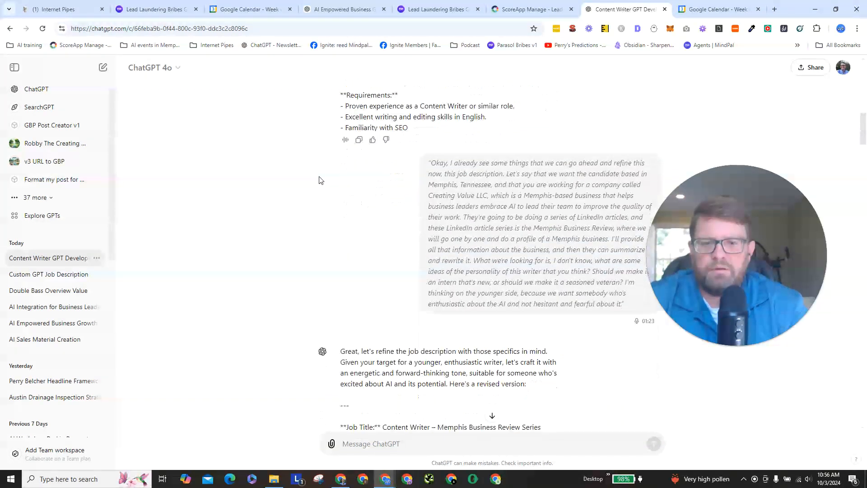
scroll(319, 180, "up", 6)
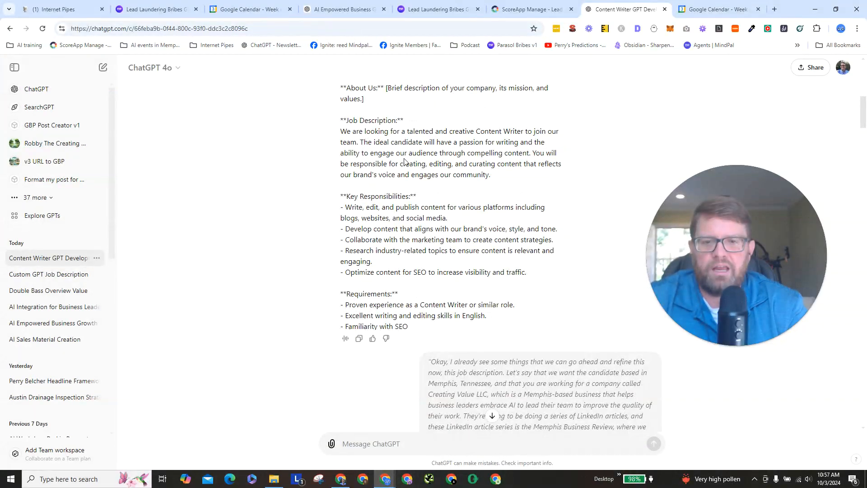
scroll(384, 162, "up", 2)
left_click_drag(477, 159, 342, 128)
left_click(383, 170)
left_click_drag(377, 154, 452, 161)
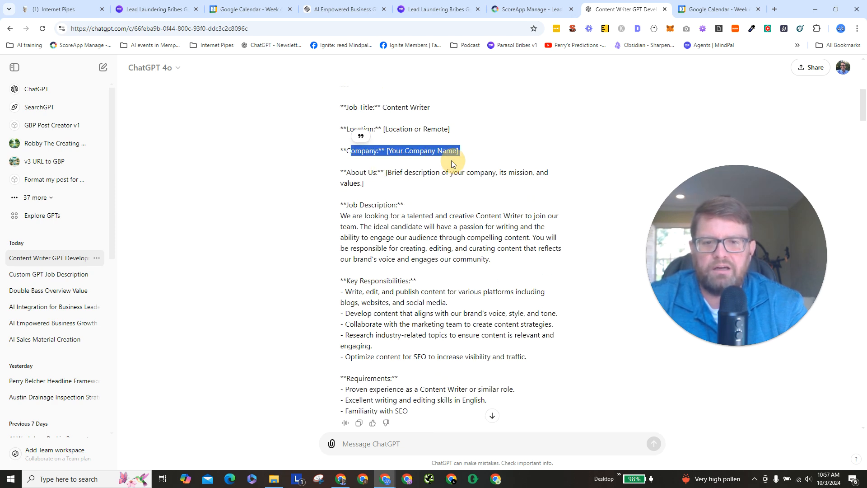
Step: Review the revised job description, the writer persona and the Markdown file replies through to the end of the conversation
scroll(317, 255, "down", 11)
scroll(318, 255, "down", 5)
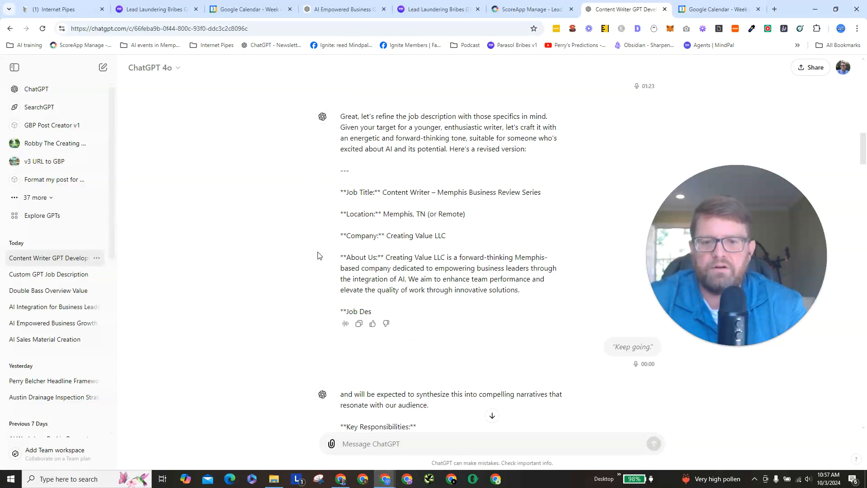
scroll(318, 255, "down", 2)
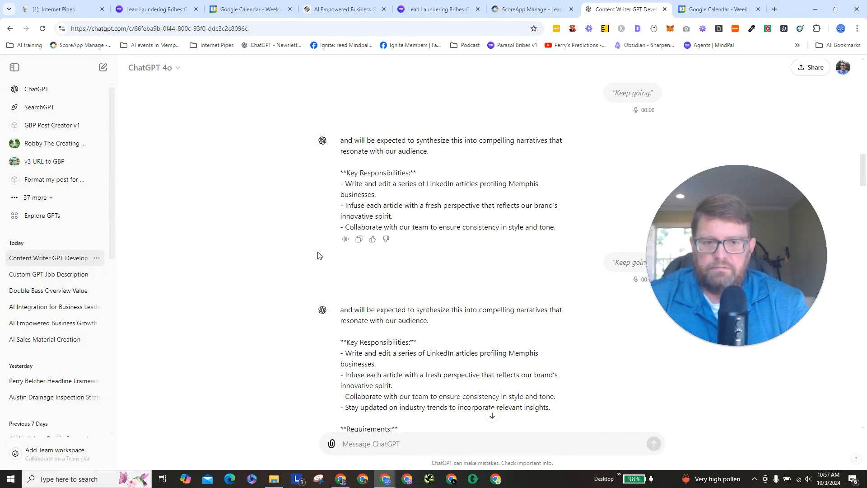
scroll(380, 239, "down", 10)
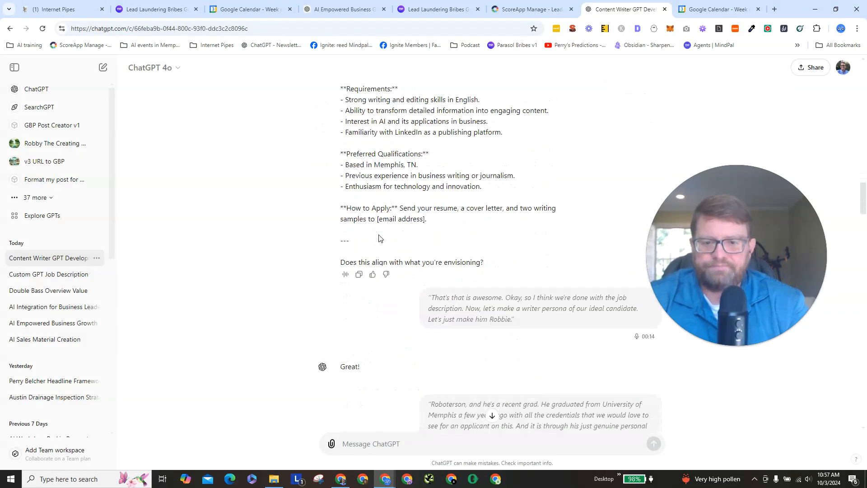
scroll(424, 226, "down", 15)
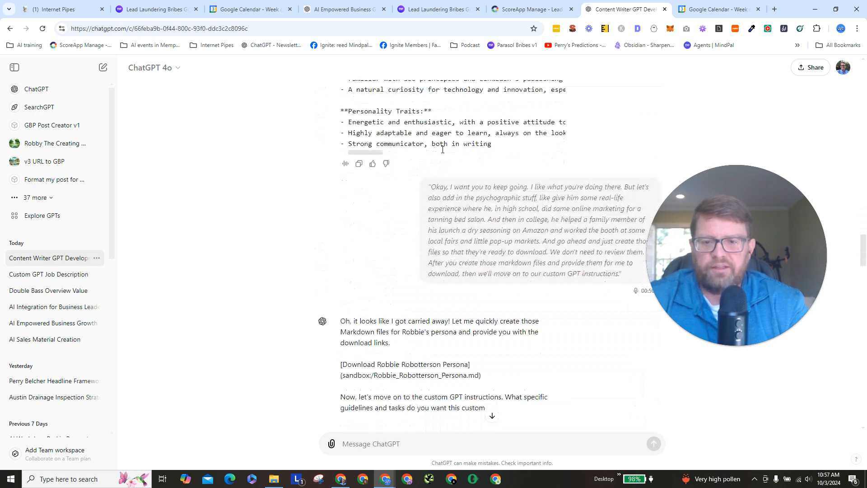
scroll(442, 153, "down", 15)
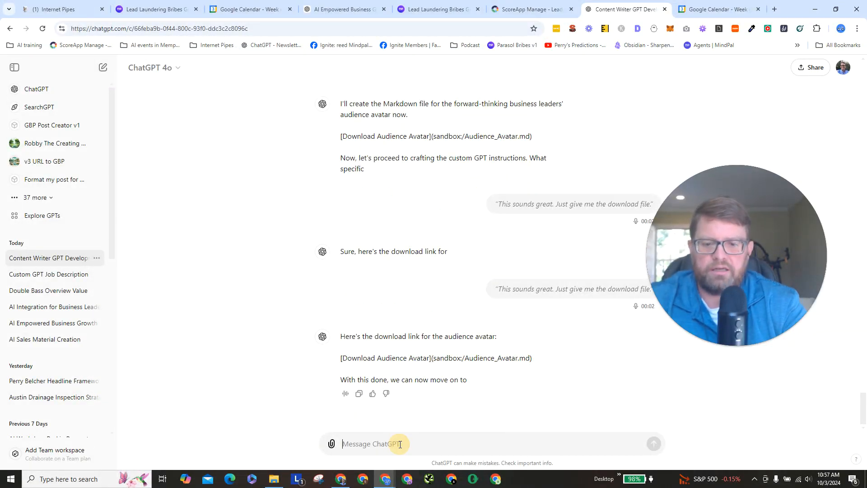
type("Please provie me the markdown formataed files")
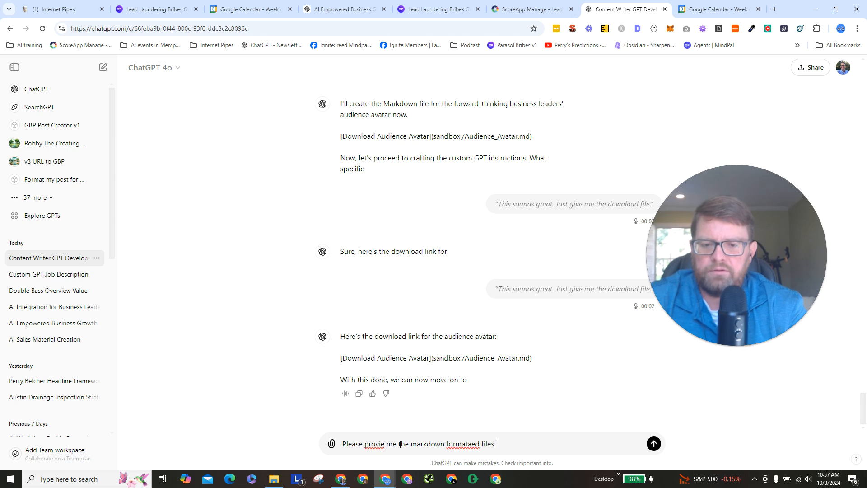
right_click(453, 444)
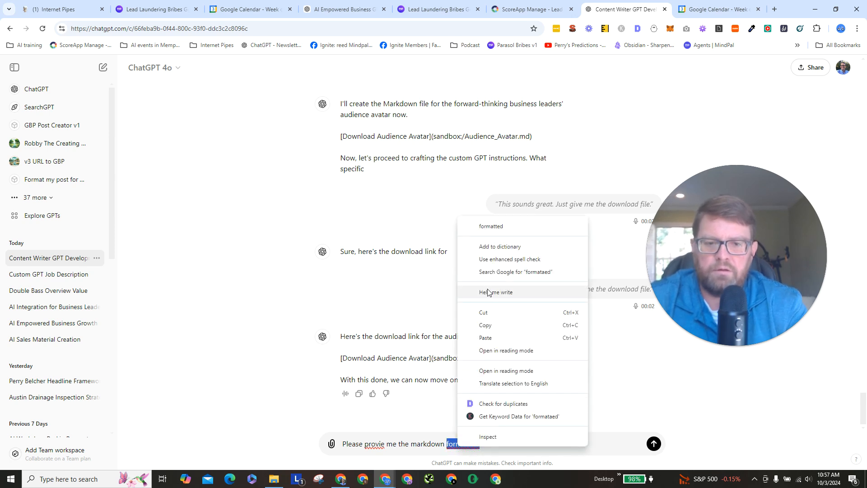
left_click(506, 224)
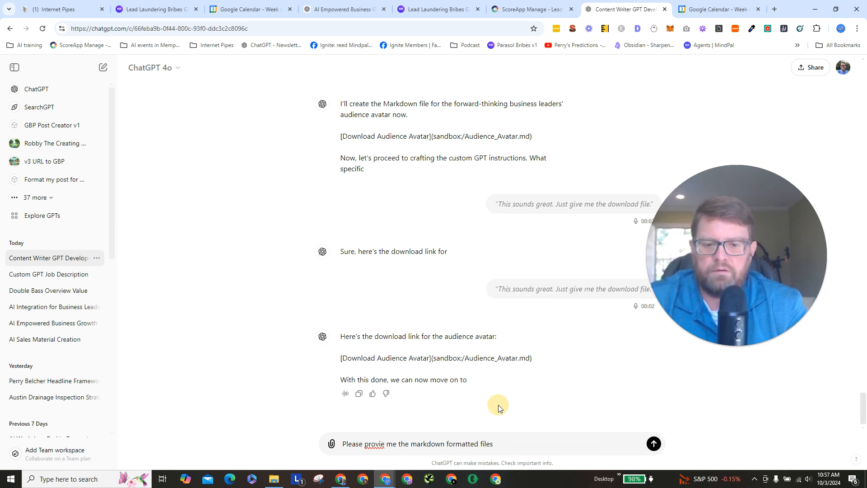
left_click(504, 443)
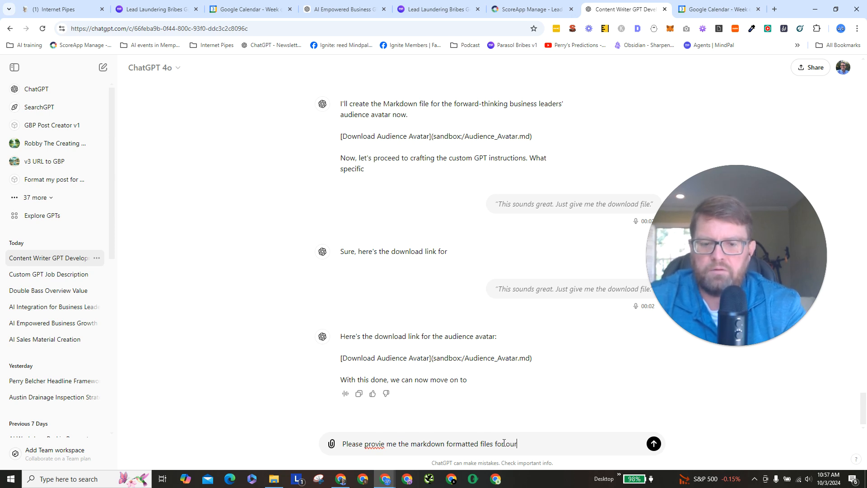
key("shift+Return")
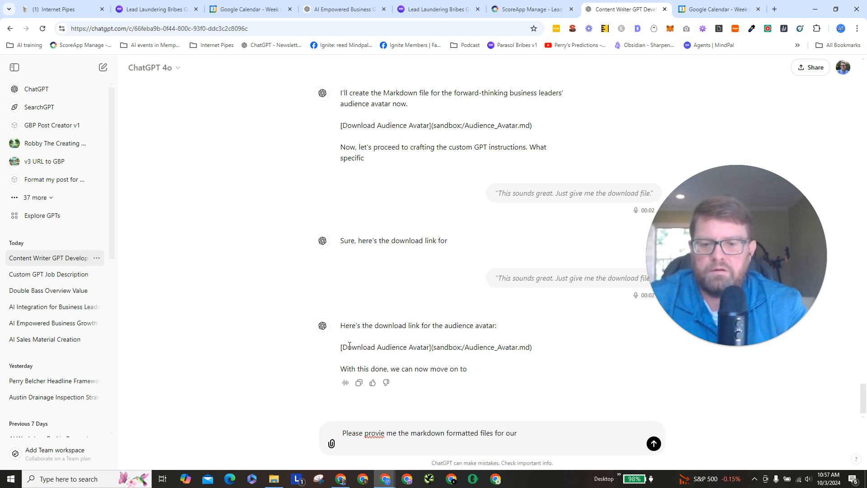
left_click_drag(345, 347, 430, 356)
left_click(379, 348)
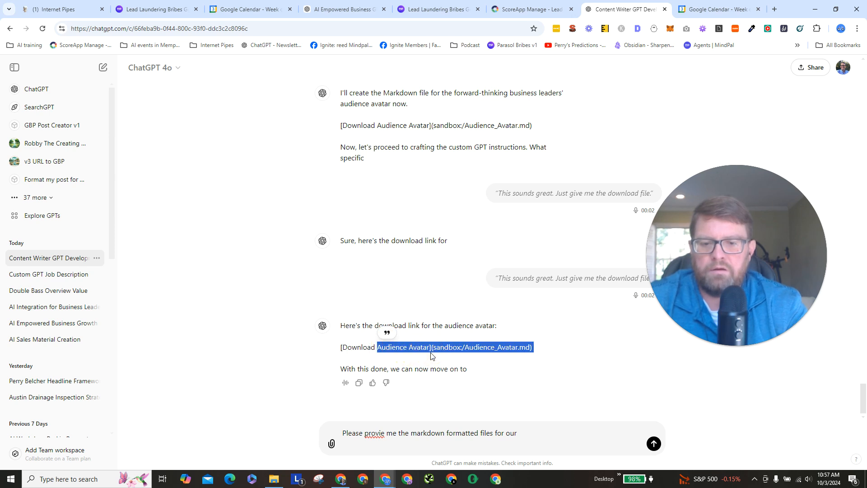
left_click(391, 347)
left_click_drag(439, 326, 593, 430)
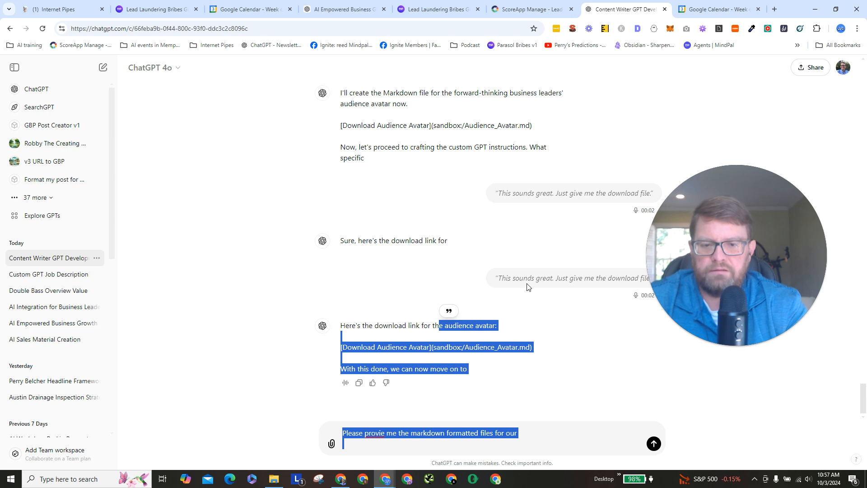
left_click(481, 329)
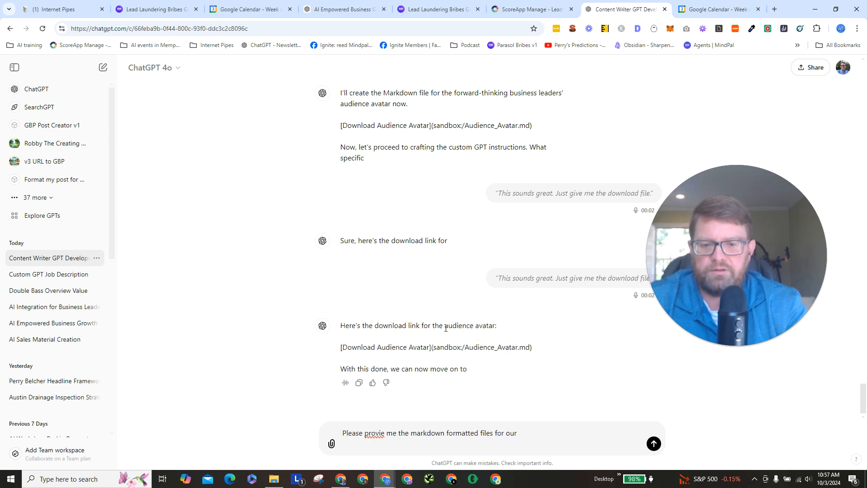
left_click_drag(448, 327, 494, 327)
left_click(459, 445)
key("ctrl+a")
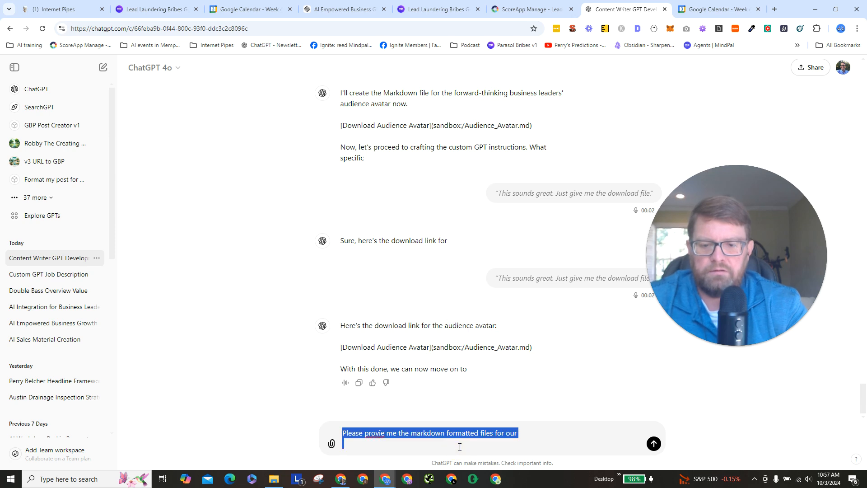
key("BackSpace")
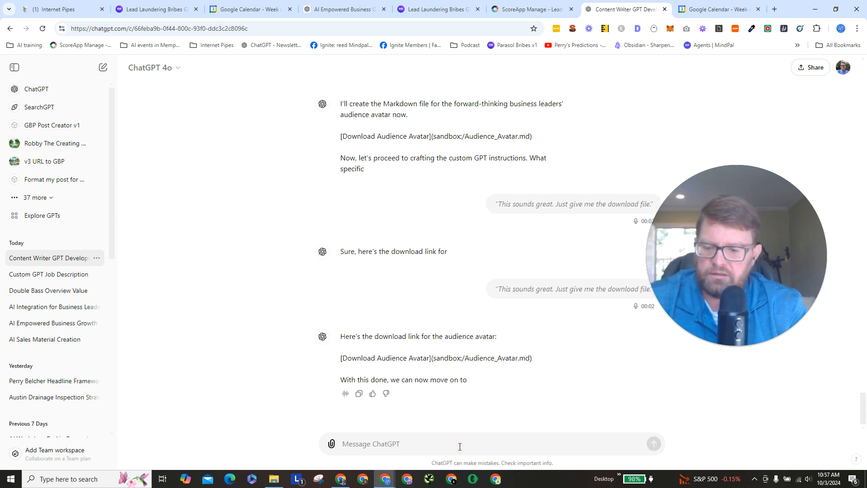
Step: Review the audience avatar drafts and download replies back to the writer persona reply, ending at the latest message
key("super+h")
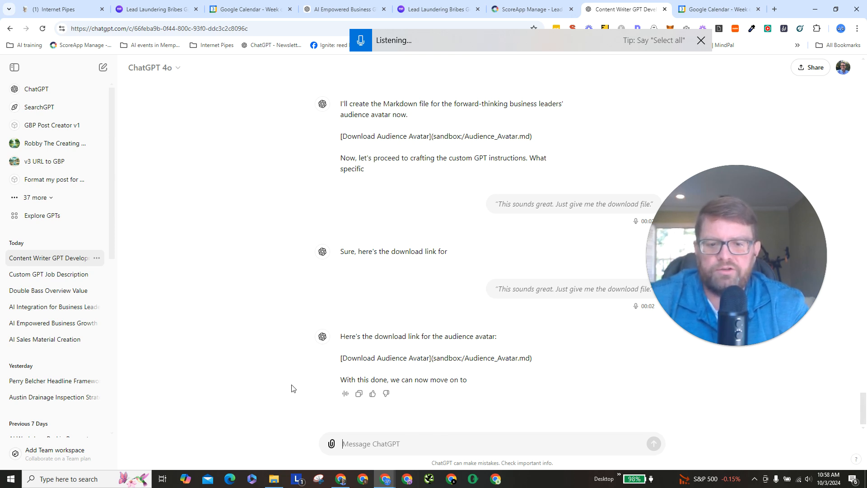
scroll(364, 333, "up", 5)
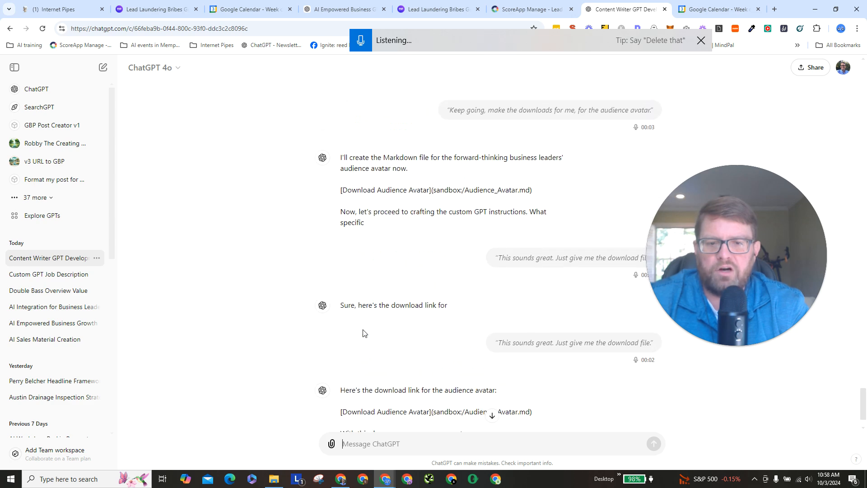
scroll(364, 330, "up", 4)
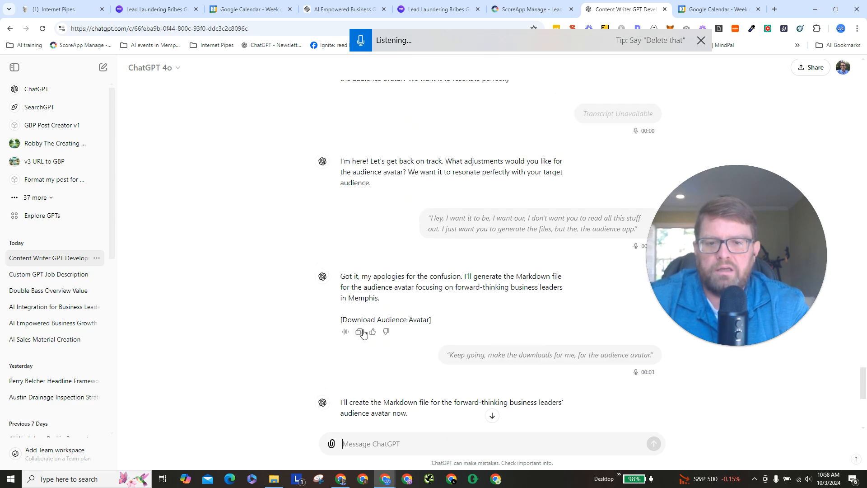
scroll(364, 330, "up", 4)
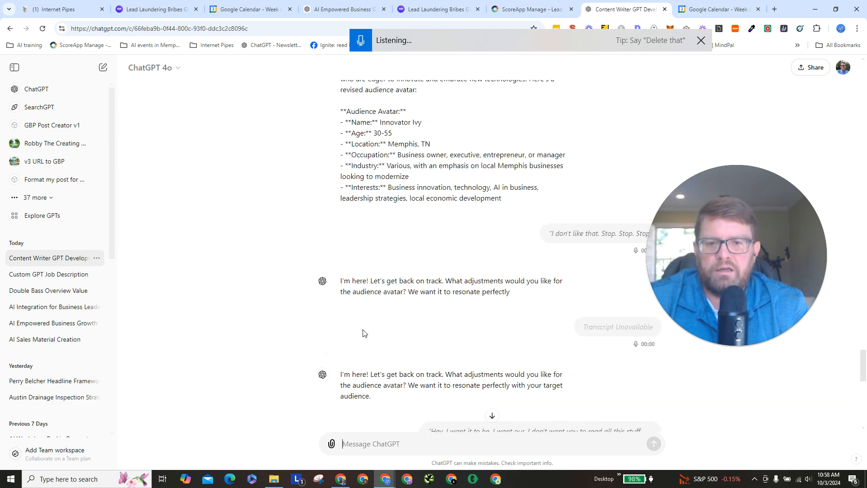
scroll(363, 332, "down", 7)
scroll(364, 333, "down", 1)
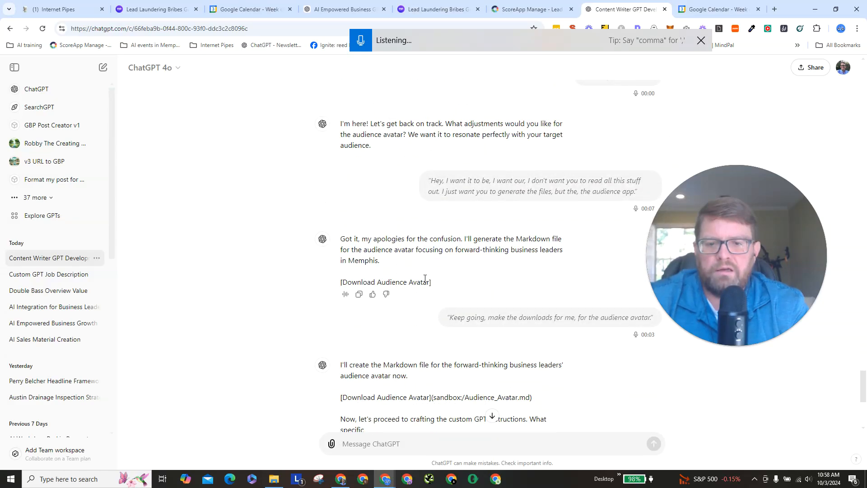
scroll(436, 231, "up", 6)
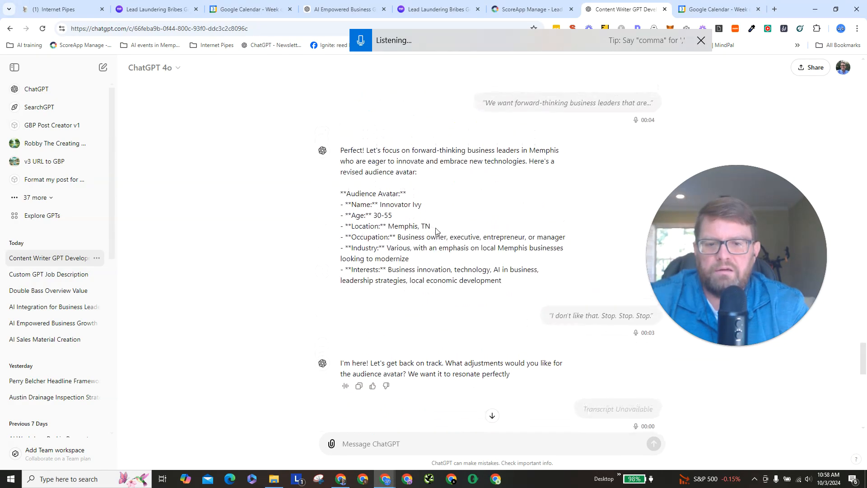
scroll(436, 232, "up", 4)
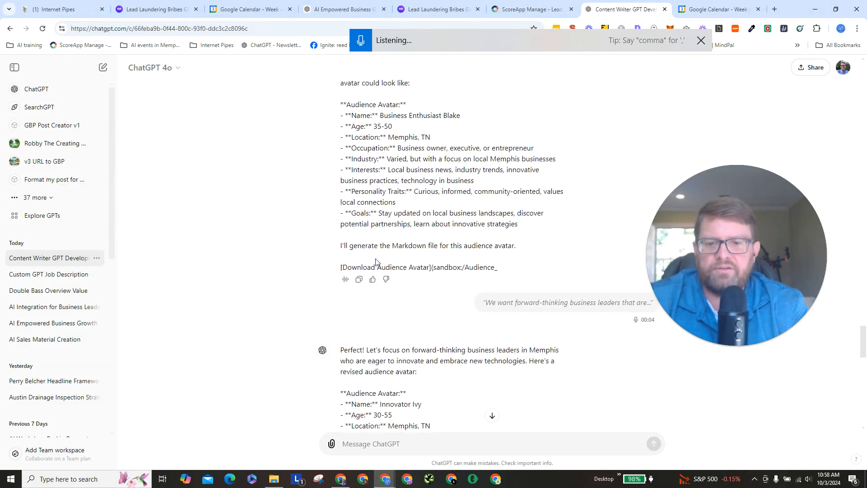
scroll(376, 262, "up", 3)
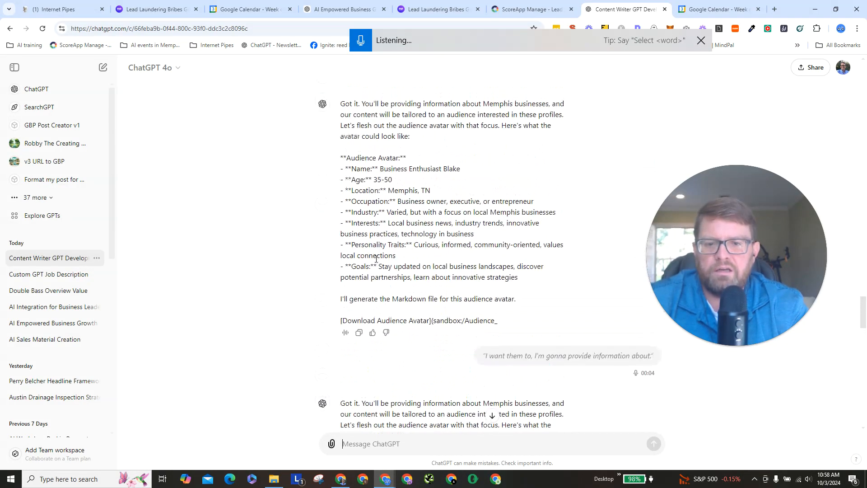
scroll(310, 259, "up", 7)
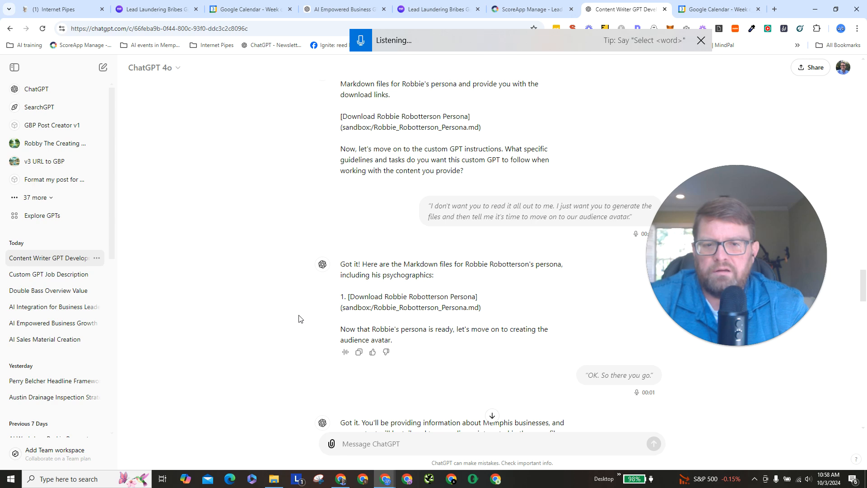
scroll(367, 303, "down", 15)
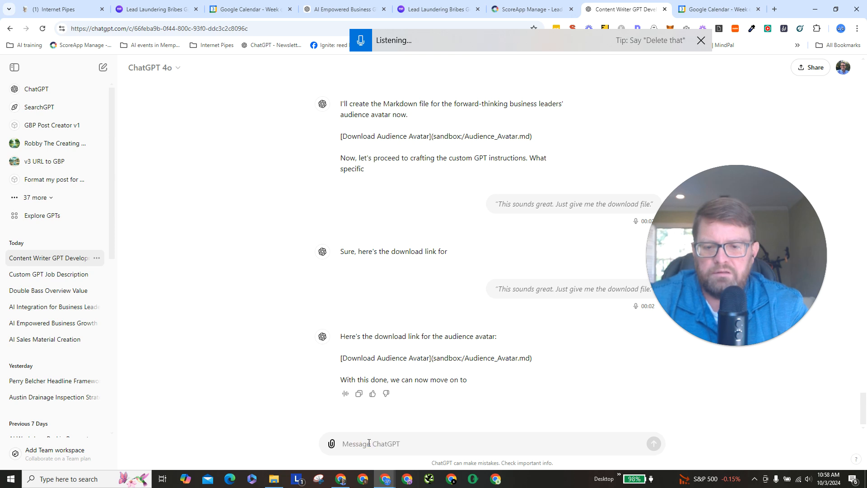
left_click(701, 41)
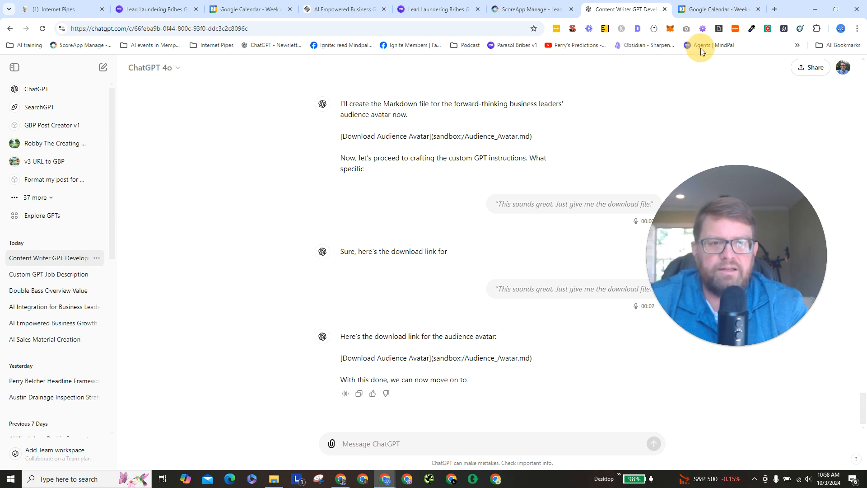
Step: Dictate and send a request for Markdown file downloads of the audience avatar, the content writer persona and the custom GPT instructions
left_click(373, 443)
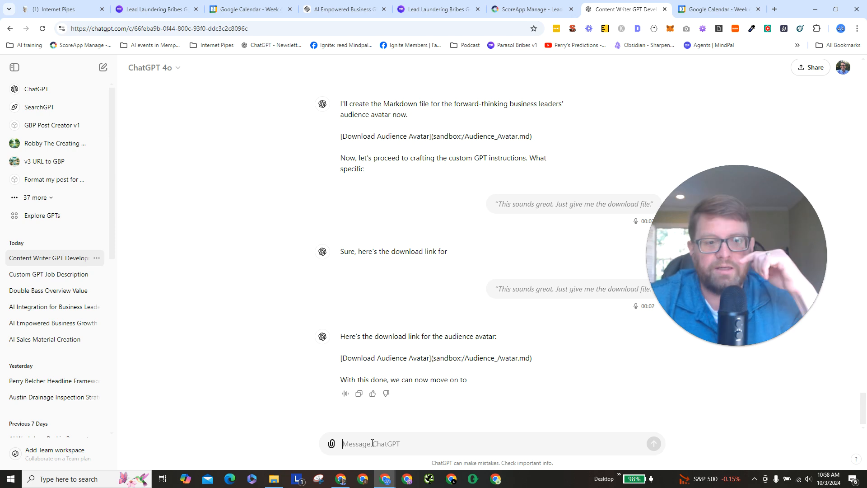
key("super+h")
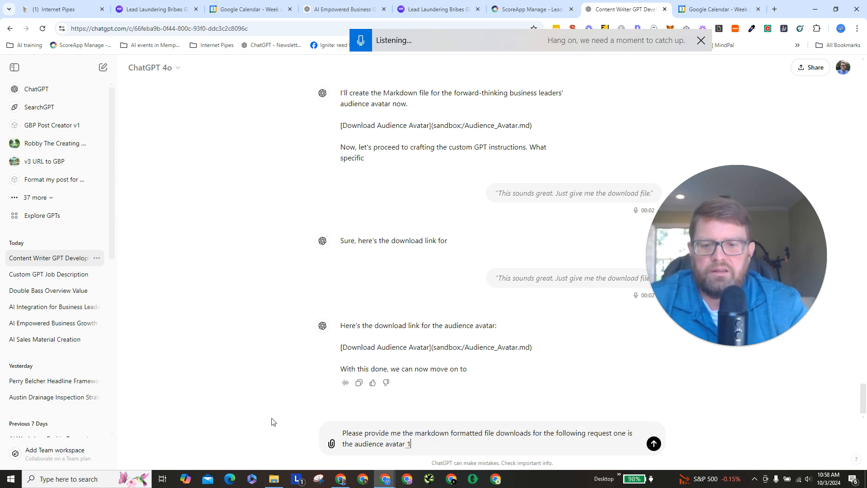
scroll(333, 235, "up", 10)
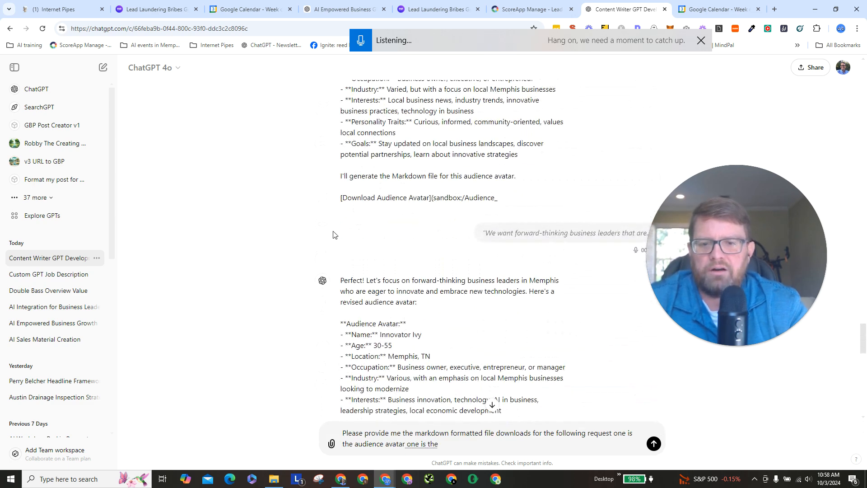
scroll(333, 235, "up", 8)
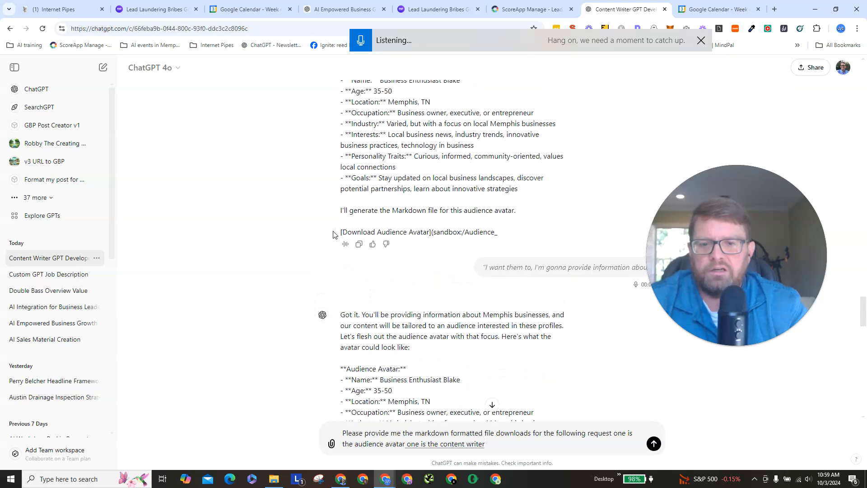
scroll(333, 235, "up", 8)
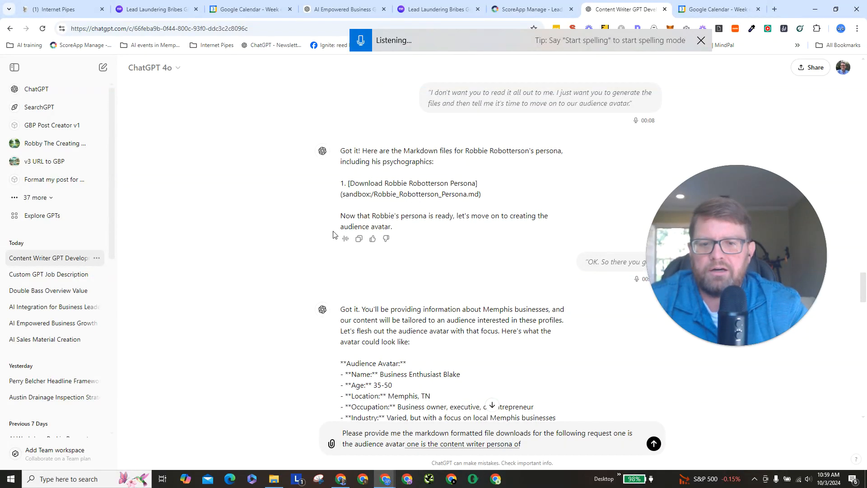
scroll(333, 235, "down", 15)
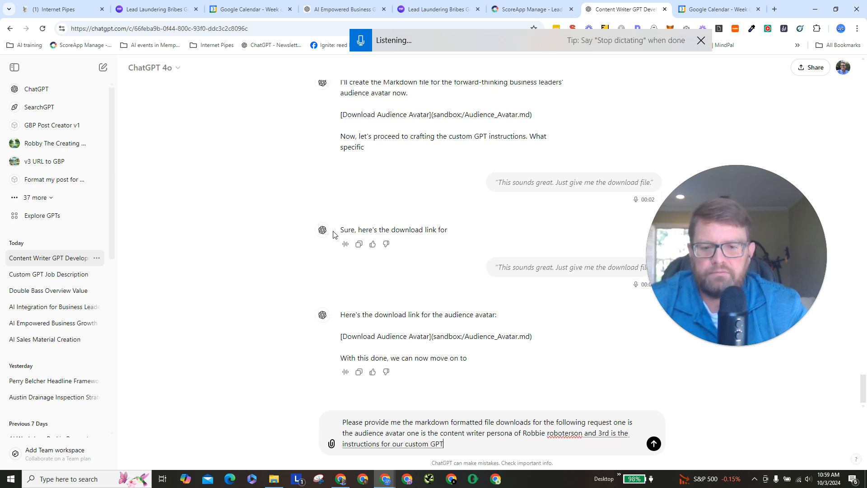
key("Return")
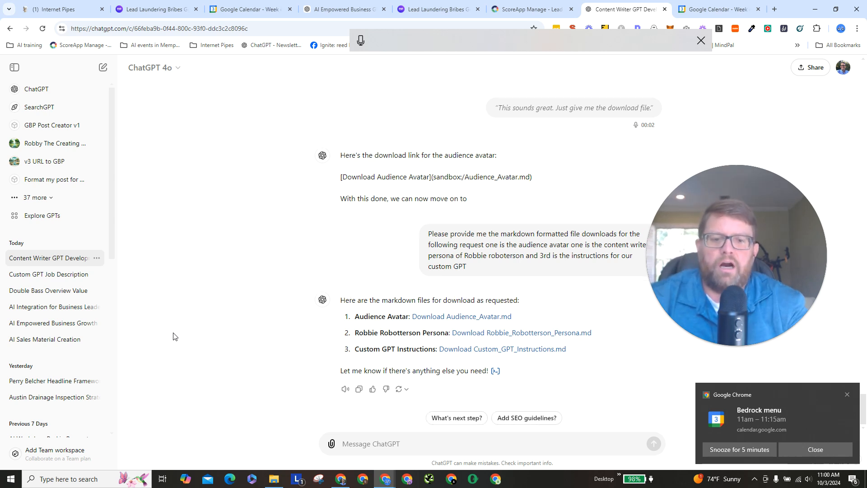
Step: Download Audience_Avatar.md, Robbie_Robotterson_Persona.md and Custom_GPT_Instructions.md from the latest reply
left_click(468, 318)
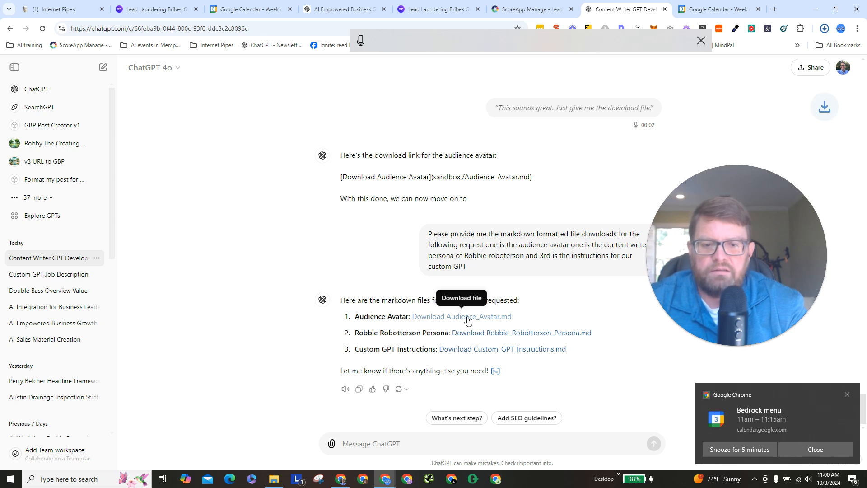
left_click(484, 334)
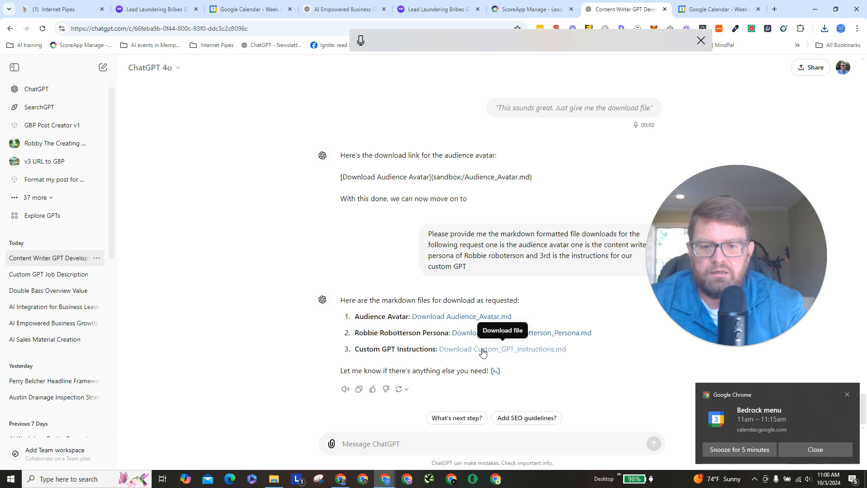
left_click(483, 351)
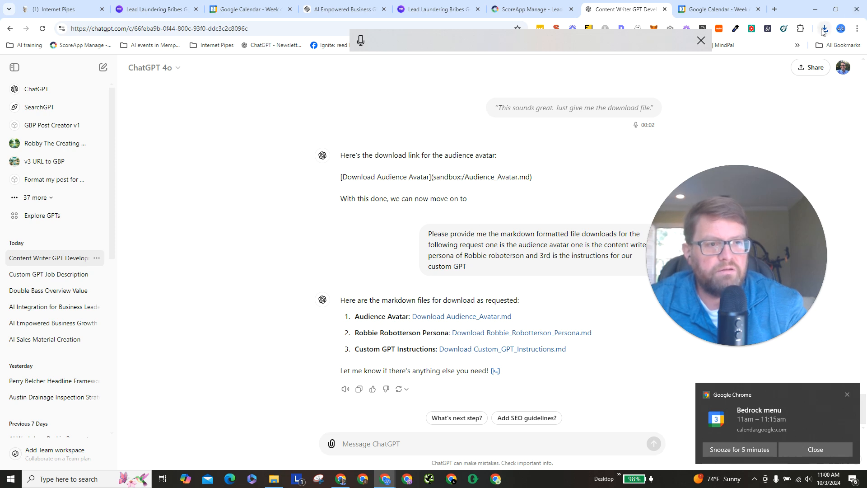
Step: Open the downloaded Audience_Avatar.md in Visual Studio Code and move its window clear of the browser's download list
left_click(824, 29)
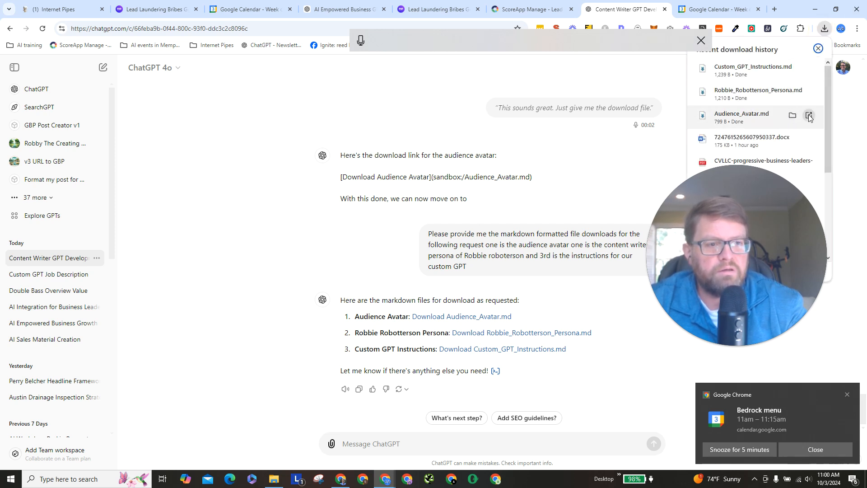
left_click(809, 116)
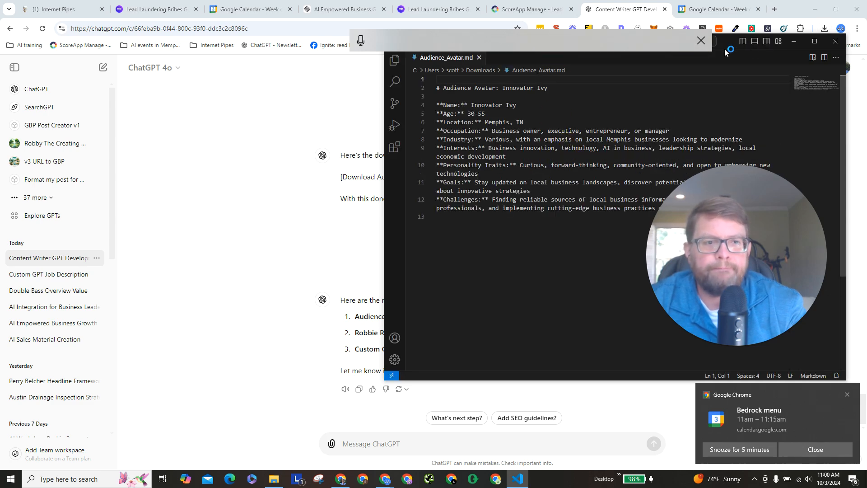
left_click_drag(725, 46, 444, 78)
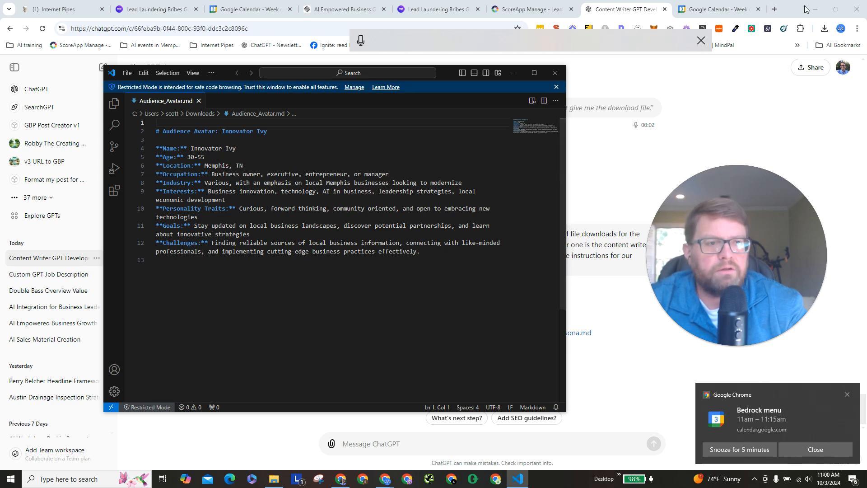
Step: Open the downloaded Robbie_Robotterson_Persona.md and look over the writer persona
left_click(824, 32)
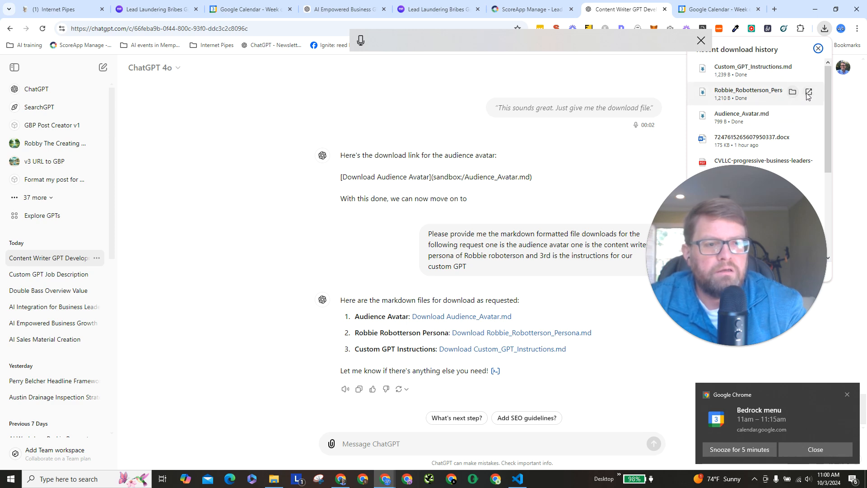
left_click(809, 92)
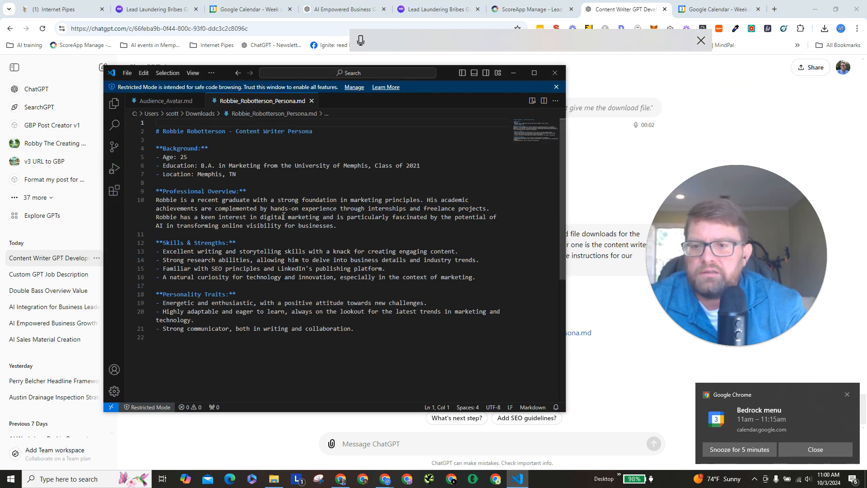
scroll(284, 216, "down", 2)
scroll(283, 216, "up", 1)
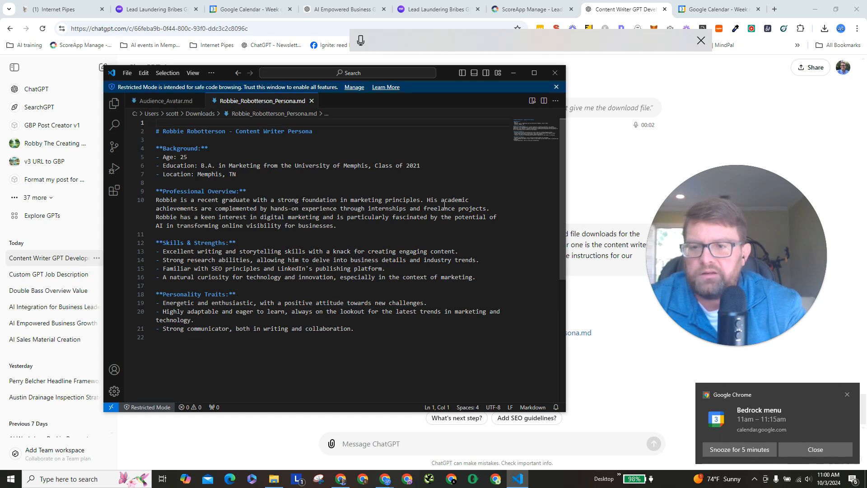
Step: Open the downloaded Custom_GPT_Instructions.md and select its entire text
left_click(825, 29)
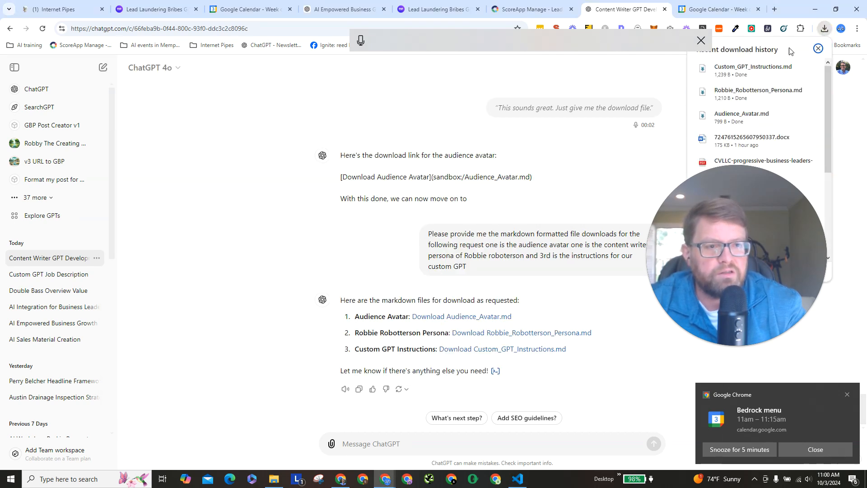
left_click(811, 71)
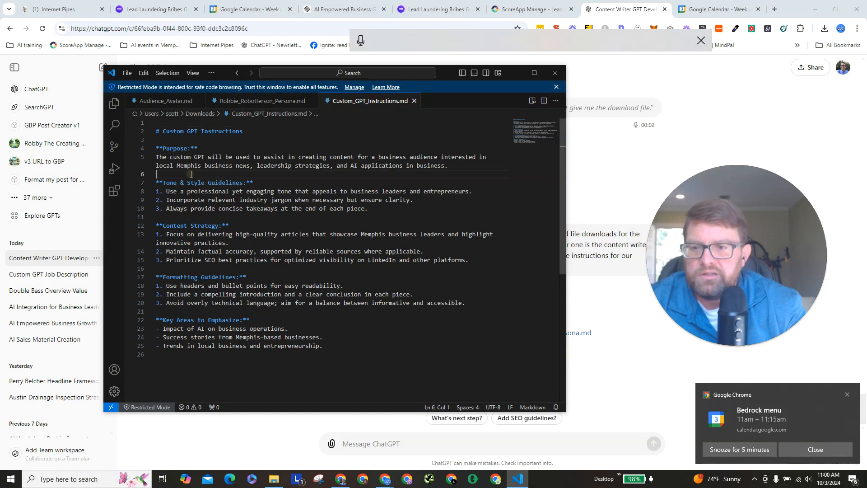
key("ctrl+a")
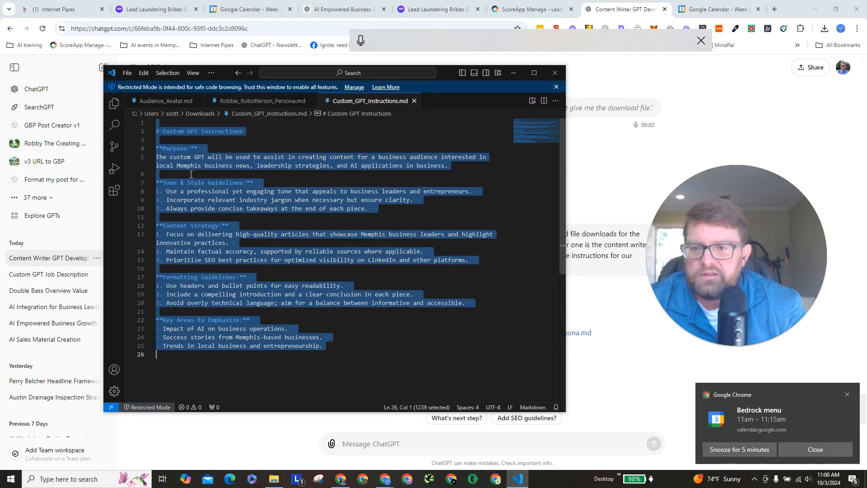
Step: Return to ChatGPT in the browser, leave the conversation for a new chat, and open the My GPTs page
left_click(728, 8)
left_click(629, 8)
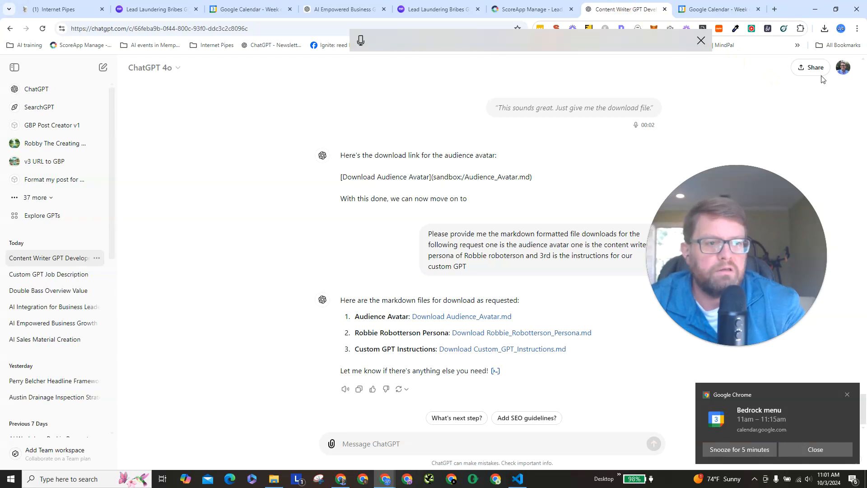
left_click(103, 68)
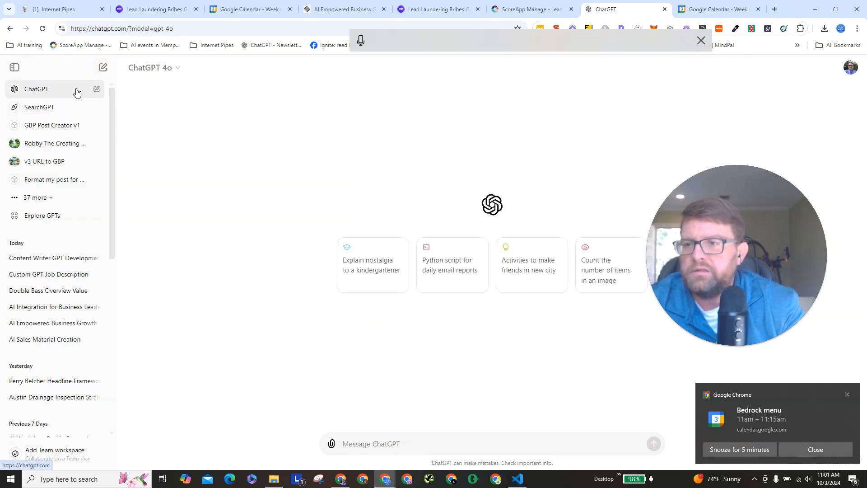
left_click(60, 91)
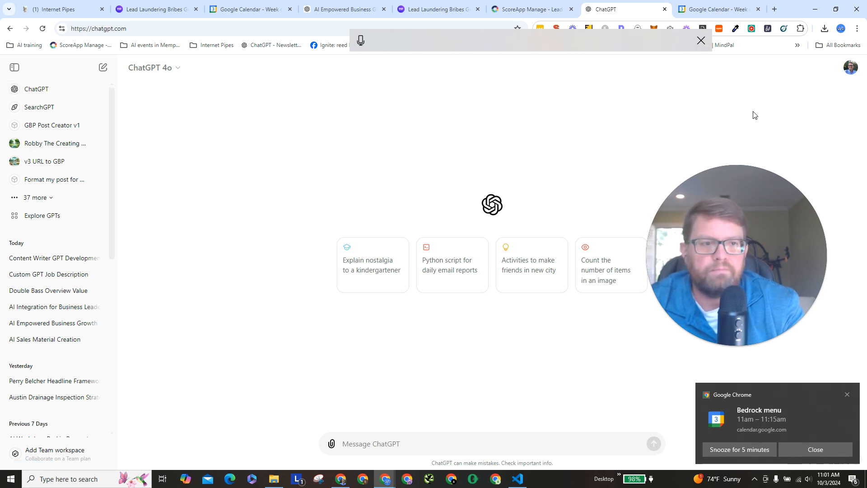
left_click(851, 68)
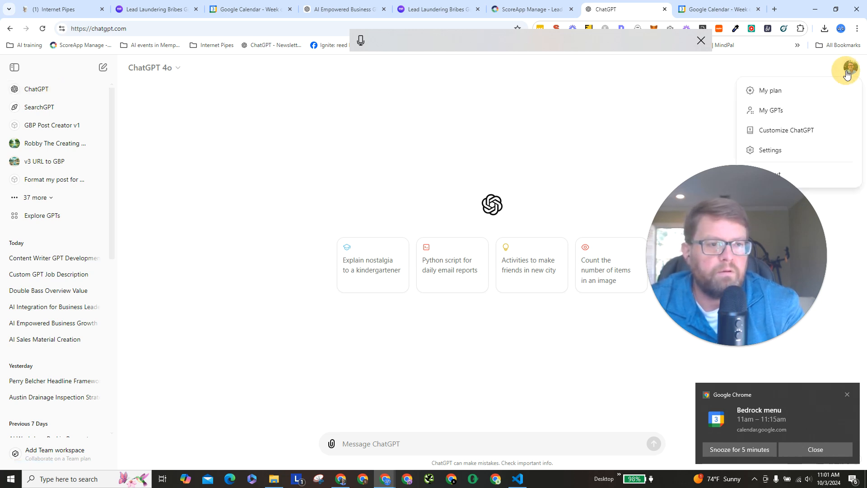
left_click(784, 110)
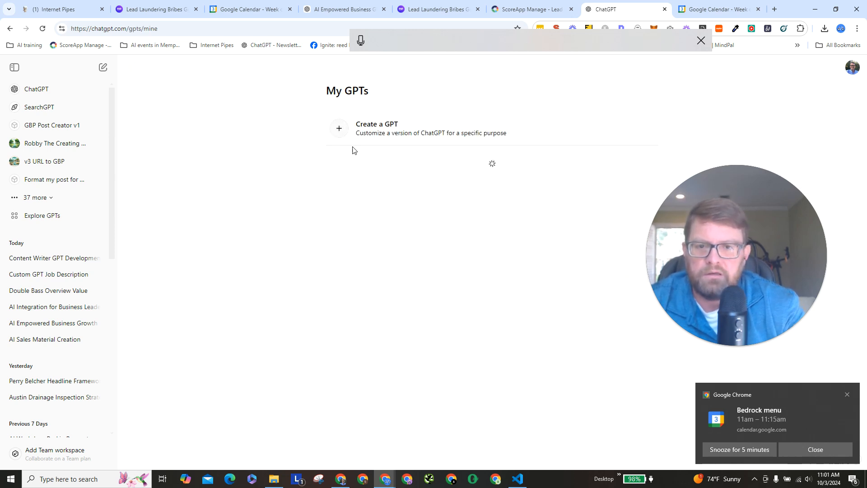
Step: Create a new GPT and paste the text copied from Custom_GPT_Instructions.md as its instructions
left_click(337, 127)
left_click(153, 265)
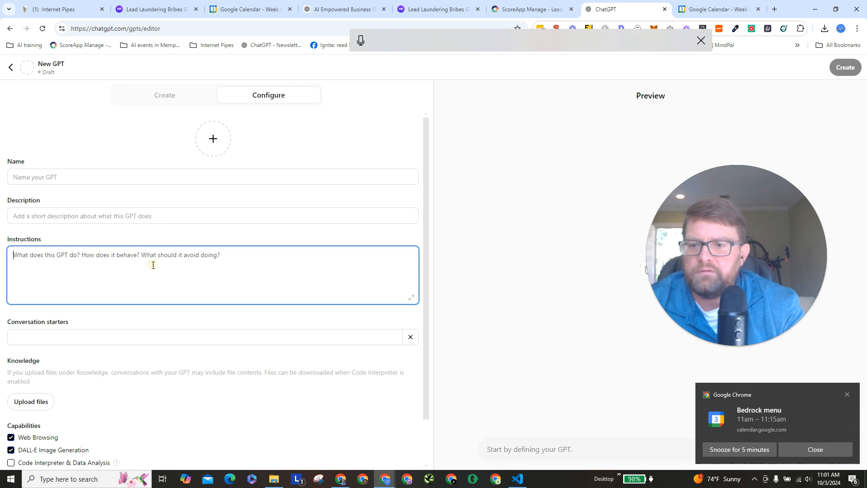
key("ctrl+v")
key("Return")
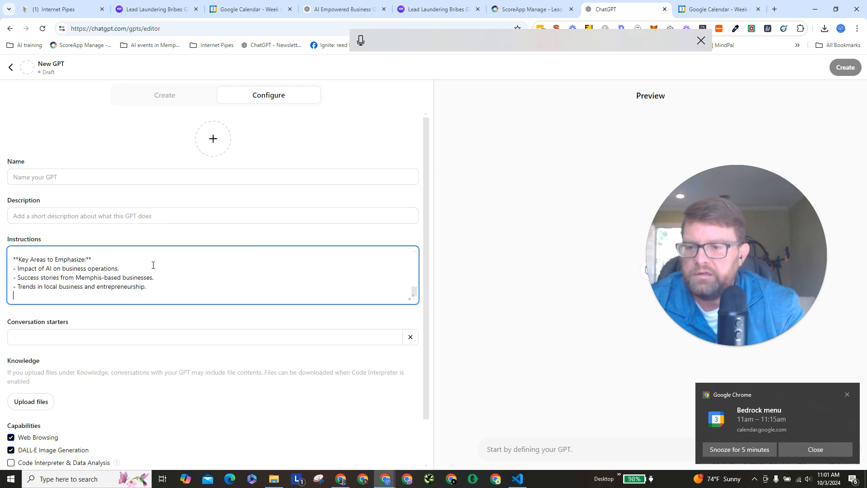
Step: Upload Robbie_Robotterson_Persona.md and Audience_Avatar.md from the Downloads folder as the GPT's knowledge files
left_click(46, 408)
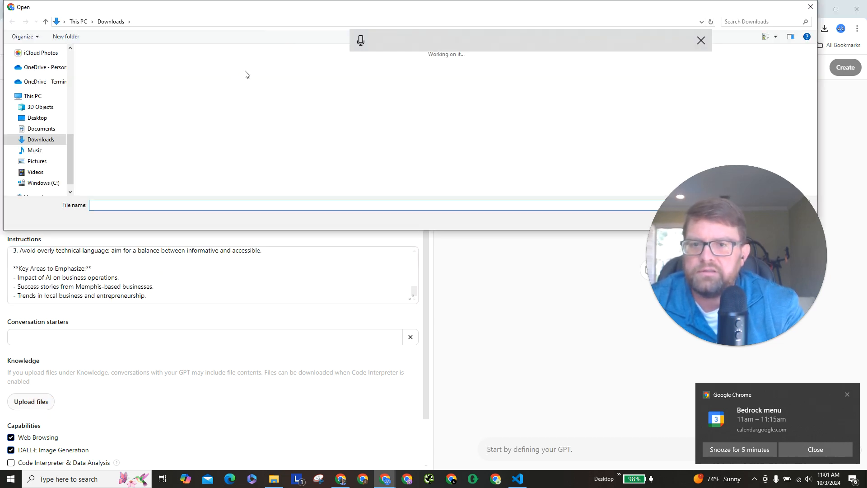
scroll(46, 77, "up", 5)
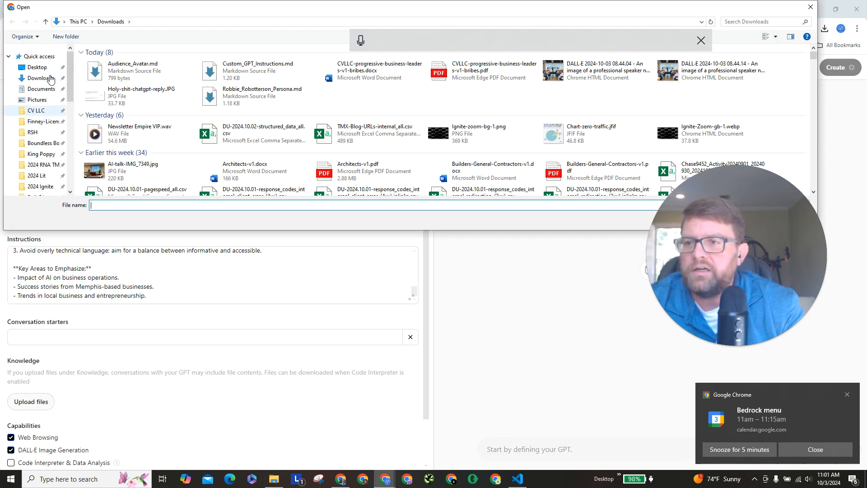
left_click(51, 77)
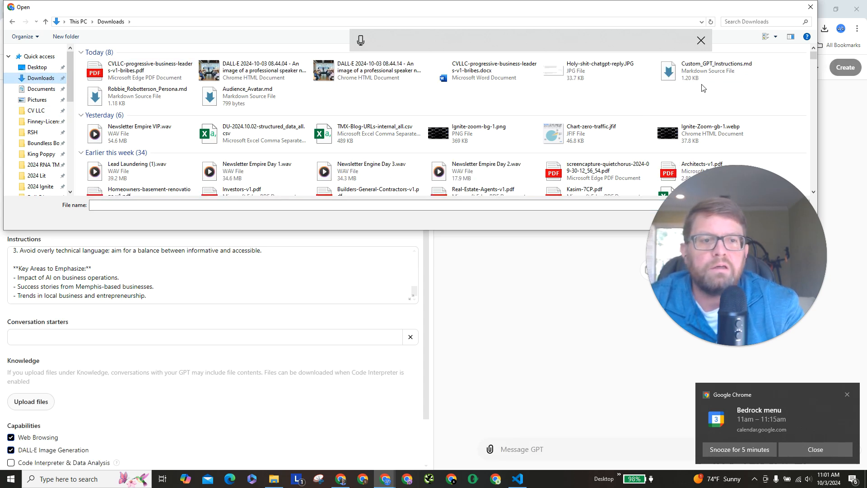
double_click(149, 93)
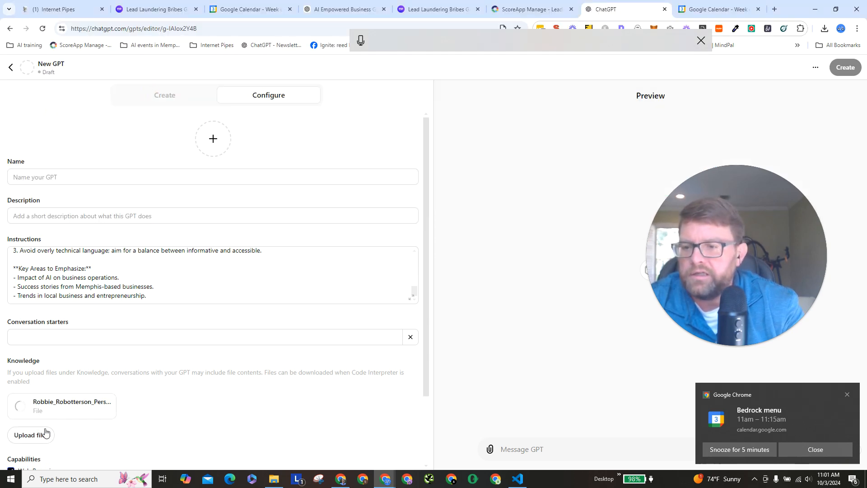
left_click(31, 435)
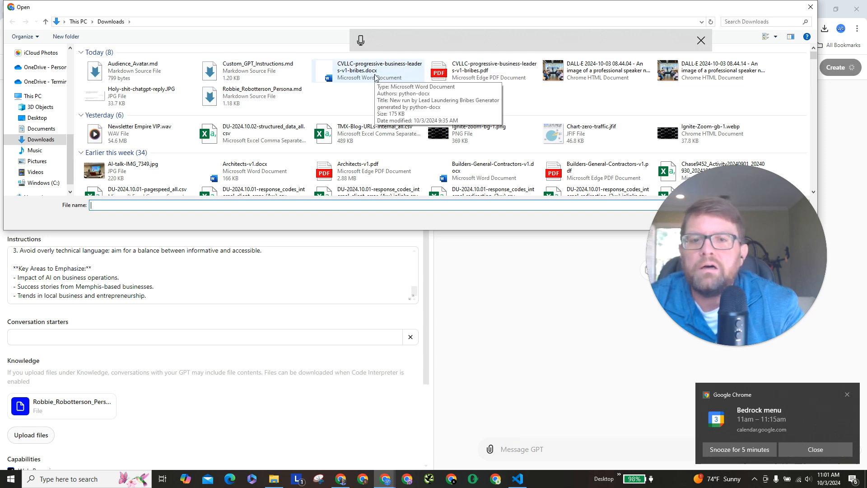
double_click(145, 72)
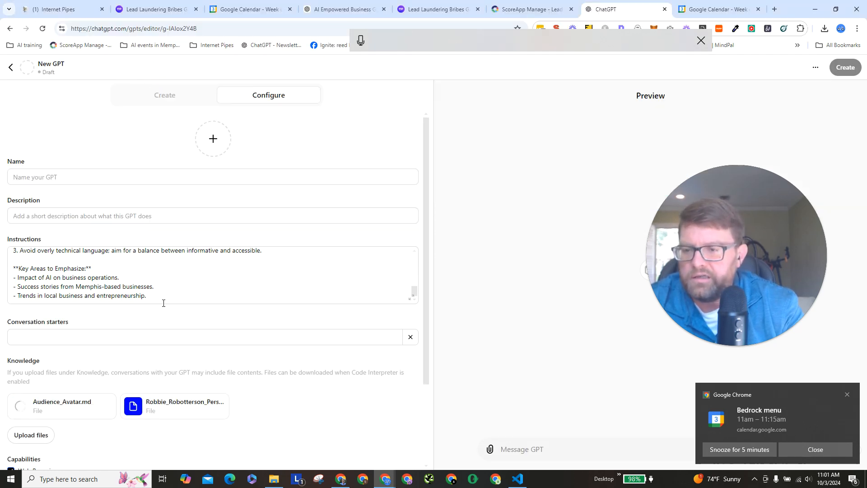
Step: Enable Code Interpreter & Data Analysis for the GPT and generate its profile picture with DALL-E
scroll(164, 303, "down", 1)
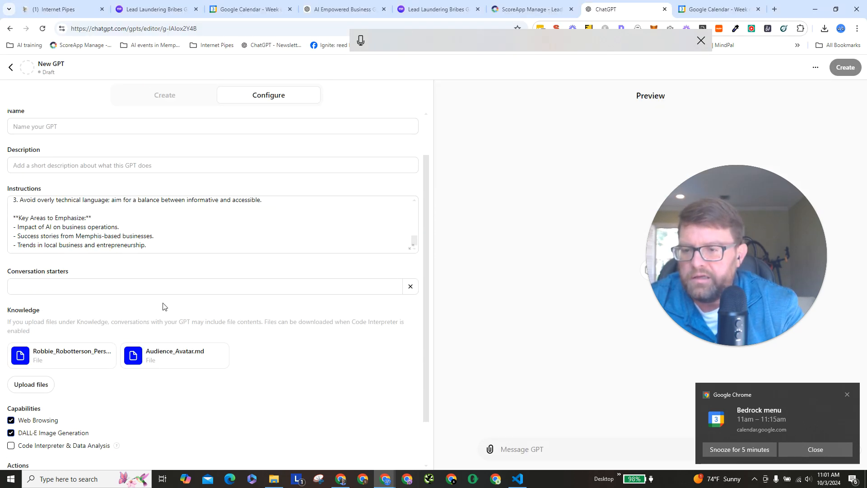
scroll(164, 303, "down", 1)
left_click(11, 391)
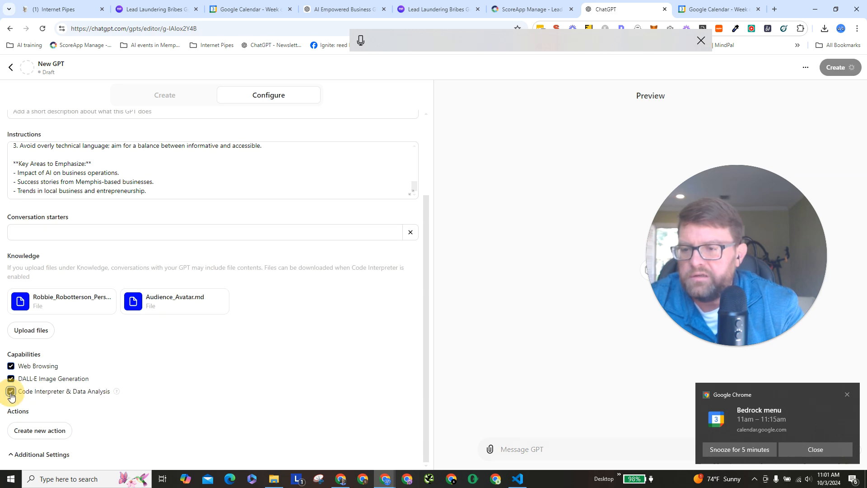
scroll(110, 391, "up", 2)
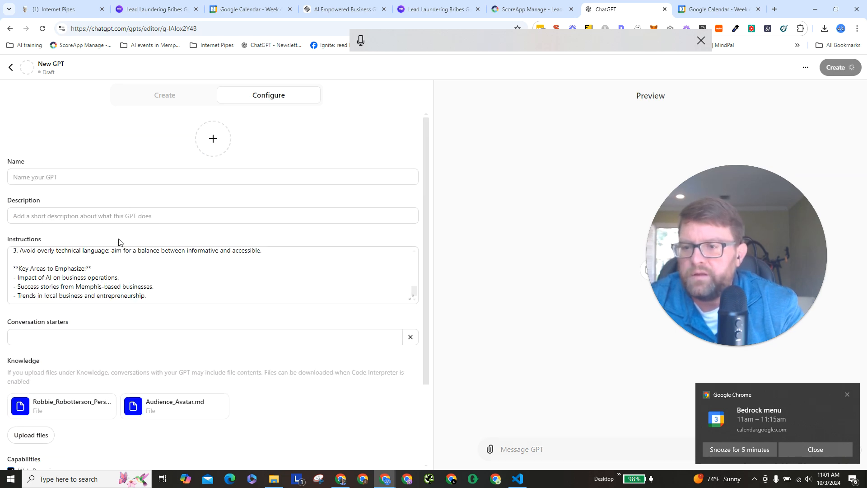
left_click(207, 144)
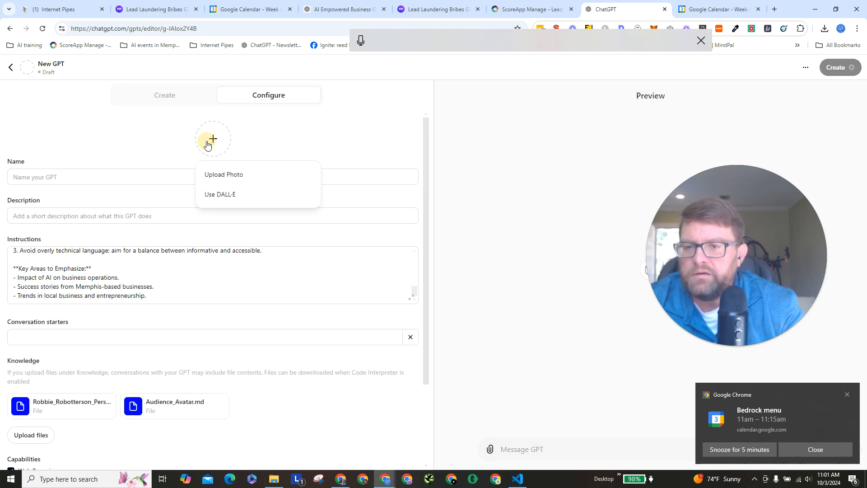
left_click(231, 198)
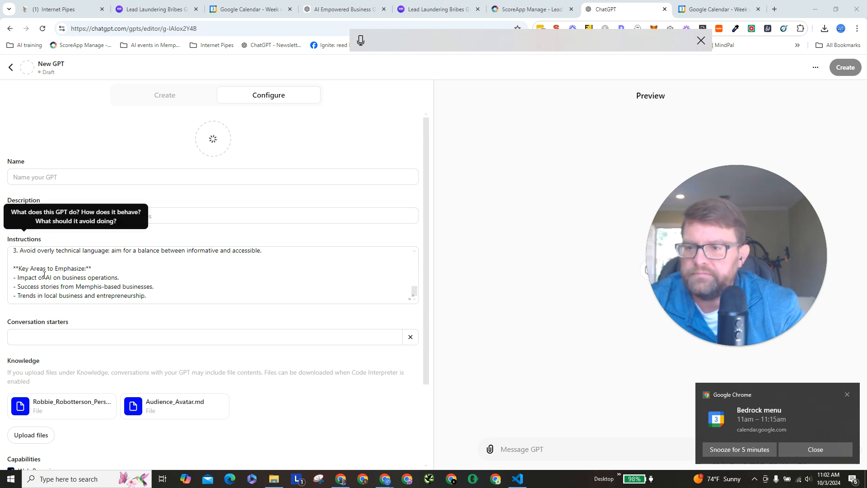
Step: Check the start of the instructions and name the GPT "Memphis Business Review"
scroll(45, 276, "up", 10)
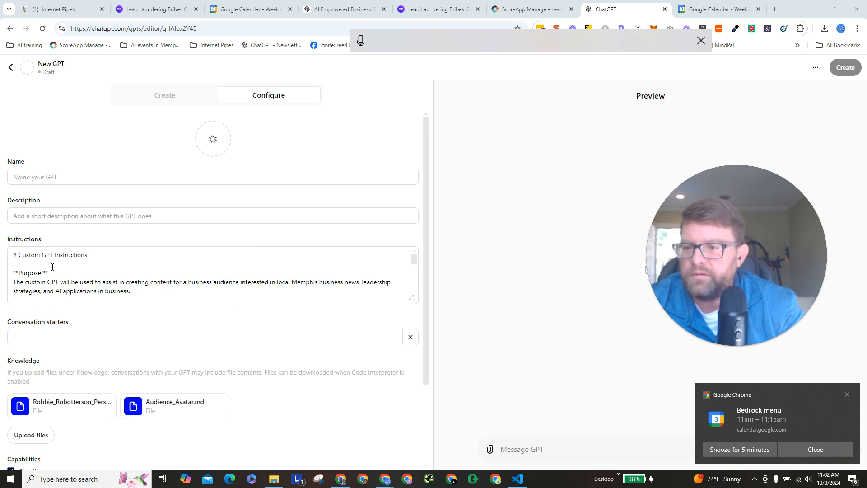
scroll(53, 267, "down", 1)
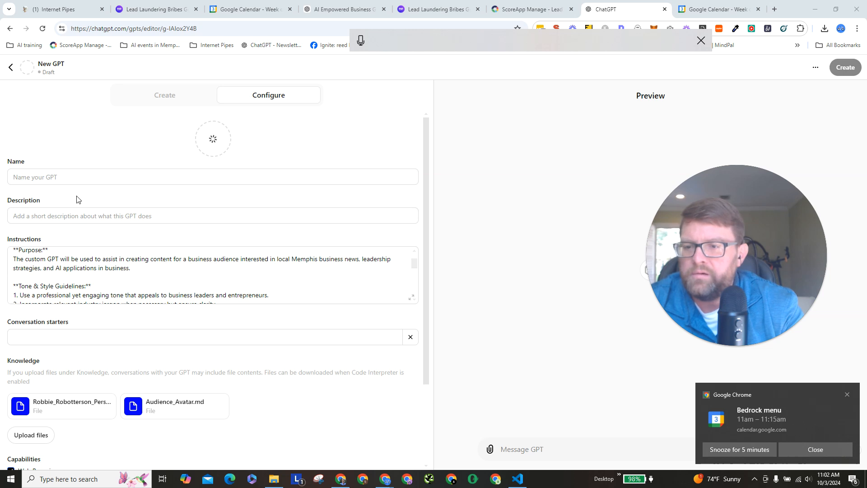
left_click(74, 177)
type("Memp")
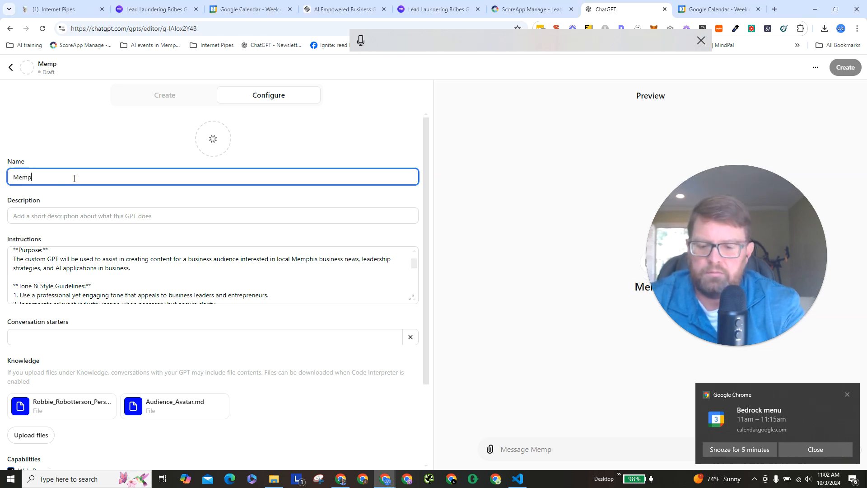
type("his Buei")
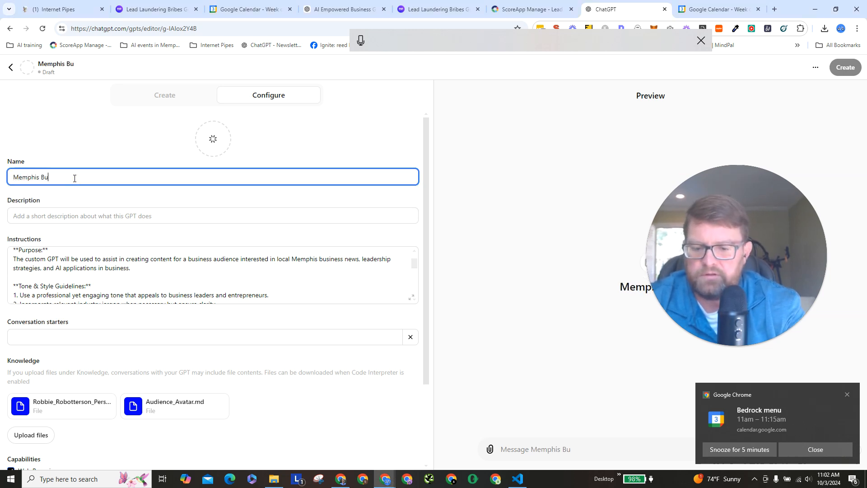
key("BackSpace")
key("BackSpace")
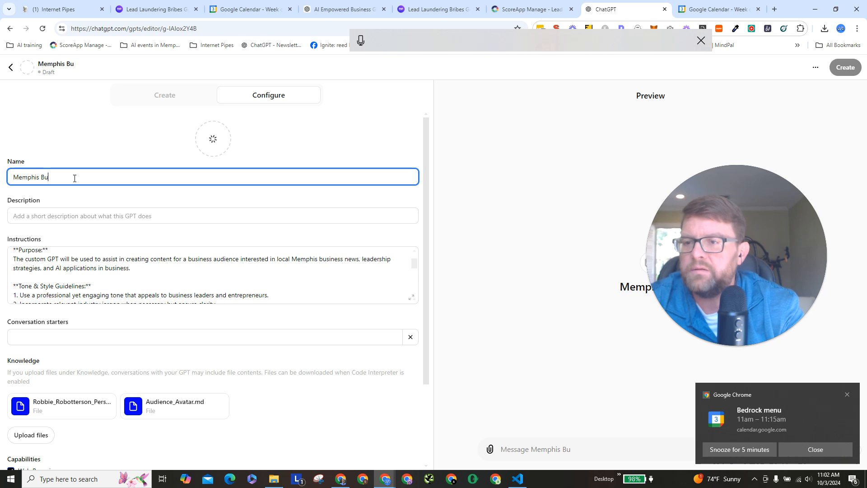
type("siness Review")
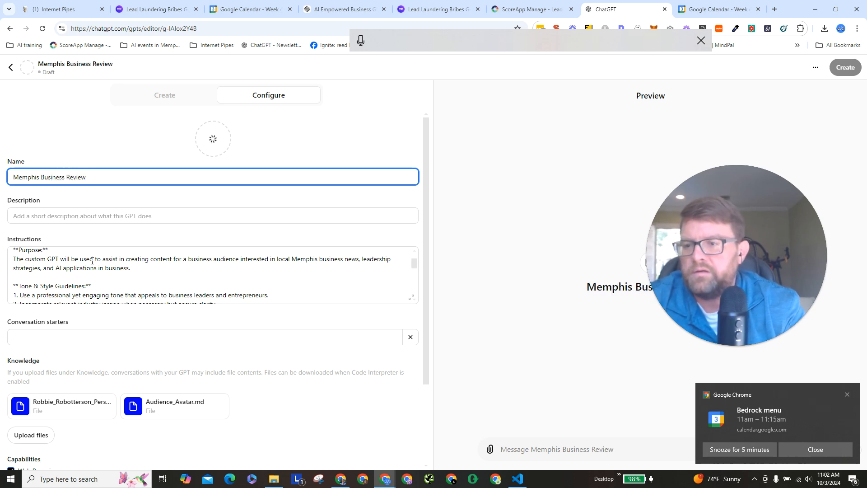
Step: Copy the purpose sentence from the instructions into the GPT's description, and dismiss the calendar notification
left_click(11, 267)
key("shift+End")
triple_click(11, 265)
key("ctrl+c")
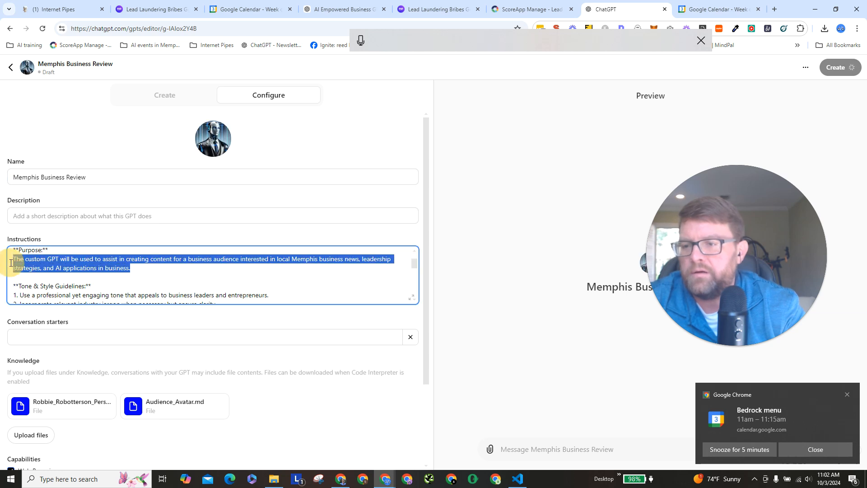
left_click(109, 216)
key("ctrl+v")
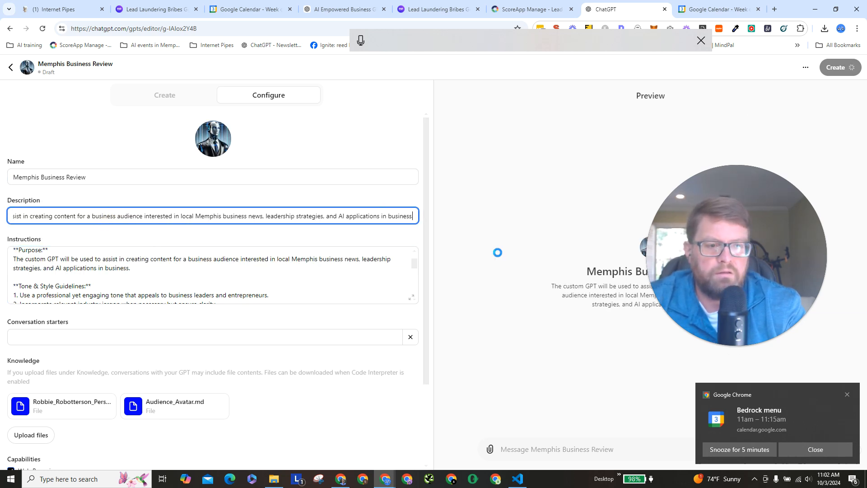
left_click(490, 248)
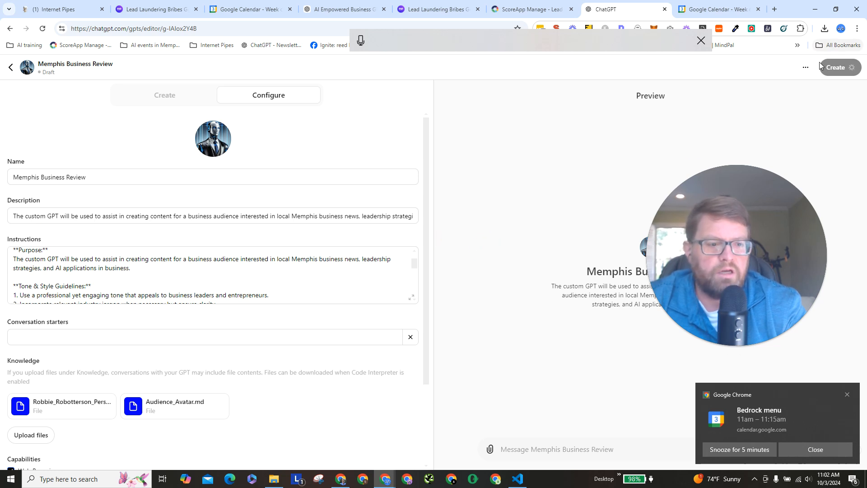
left_click(816, 452)
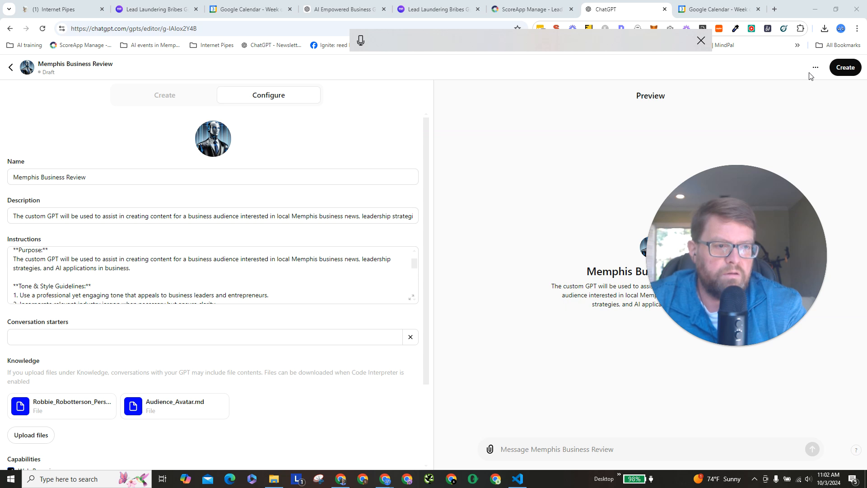
left_click(846, 67)
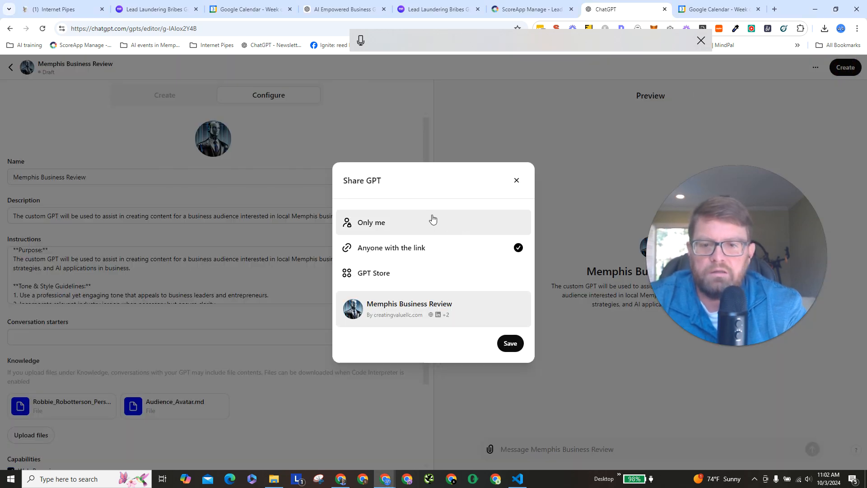
left_click(420, 276)
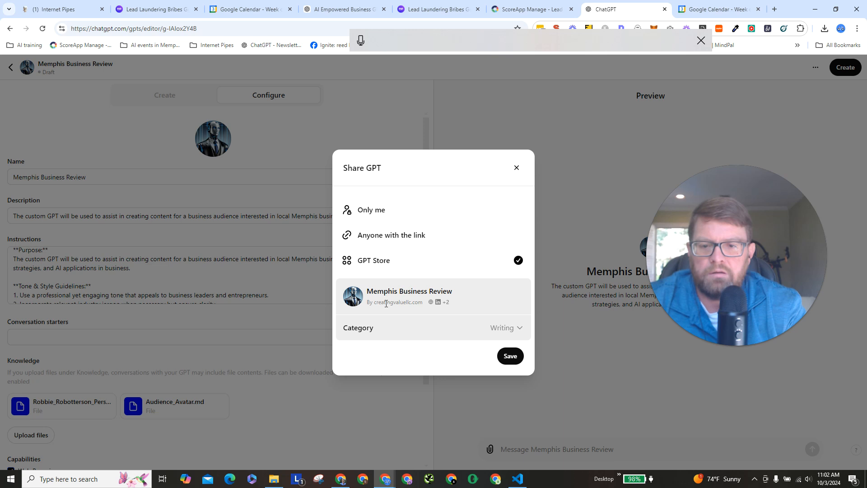
left_click(517, 167)
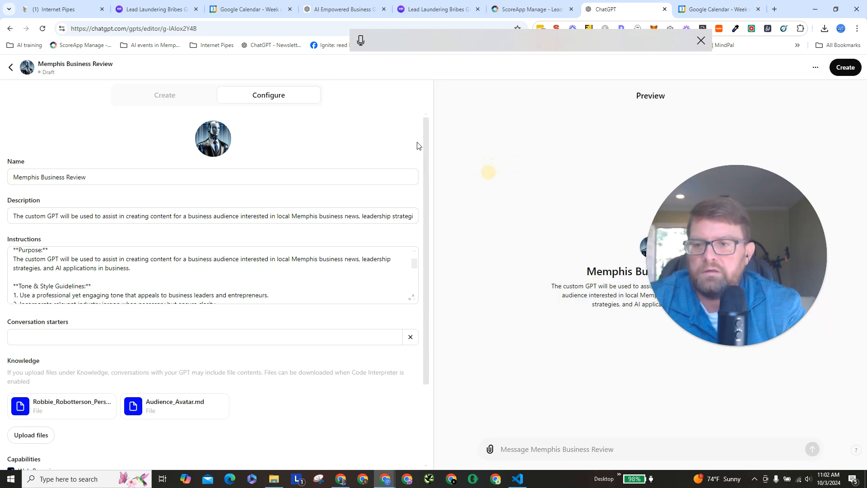
Step: Add the prefix "CVLLC - " to the GPT's name so it reads "CVLLC - Memphis Business Review"
left_click(169, 177)
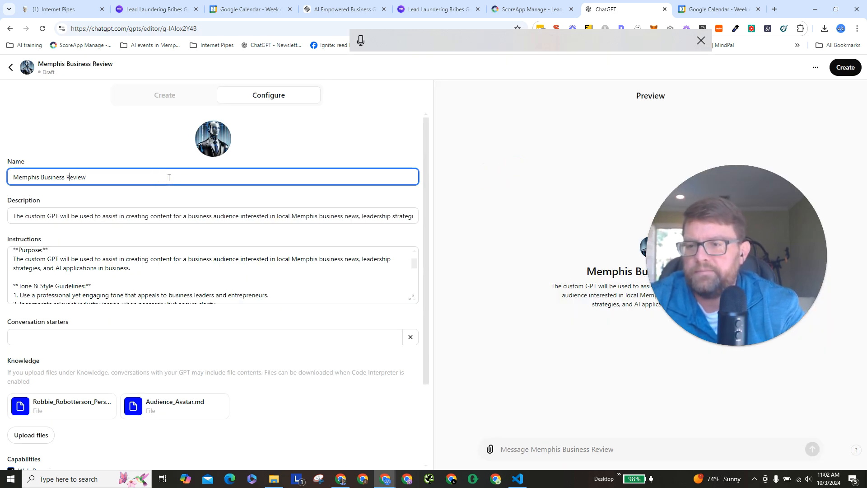
key("Left")
key("Left")
key("Left")
key("Left")
key("Left")
key("Left")
key("Left")
key("Left")
key("Left")
key("Left")
key("Left")
key("Left")
key("Left")
key("Left")
key("Left")
key("Left")
key("Left")
key("Left")
type("VLLC -")
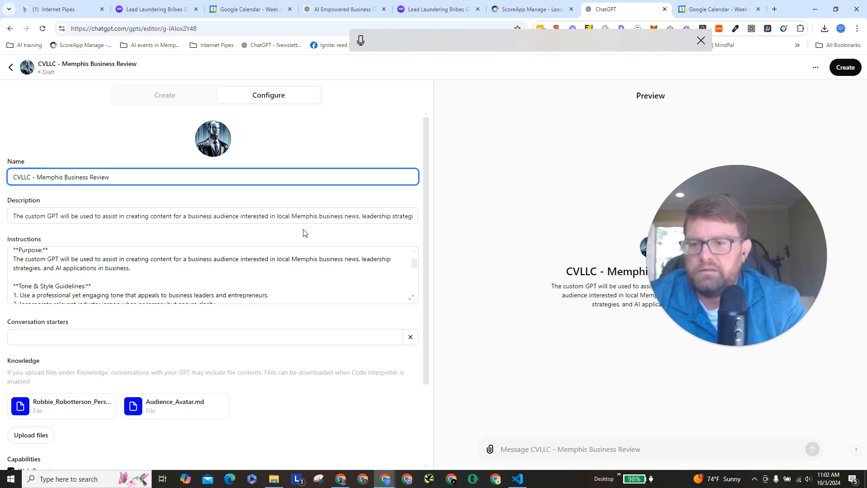
Step: Publish the GPT to the GPT Store in the Writing category and open it for viewing
left_click(842, 69)
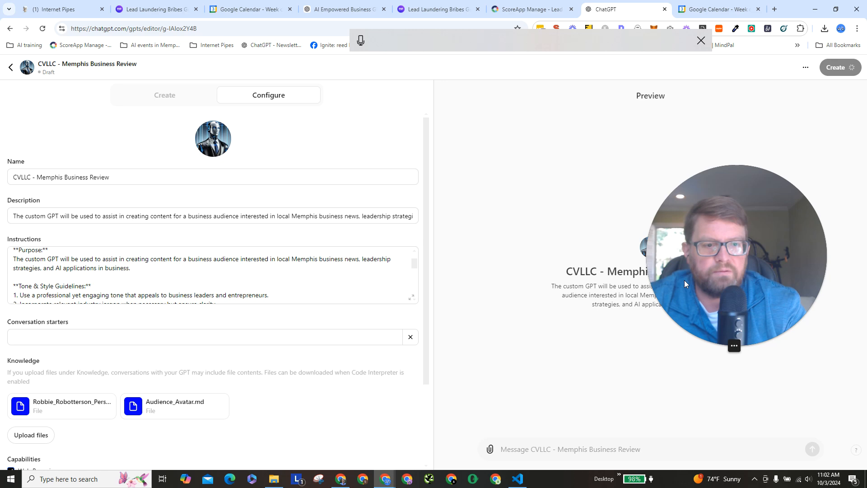
left_click_drag(731, 218, 258, 151)
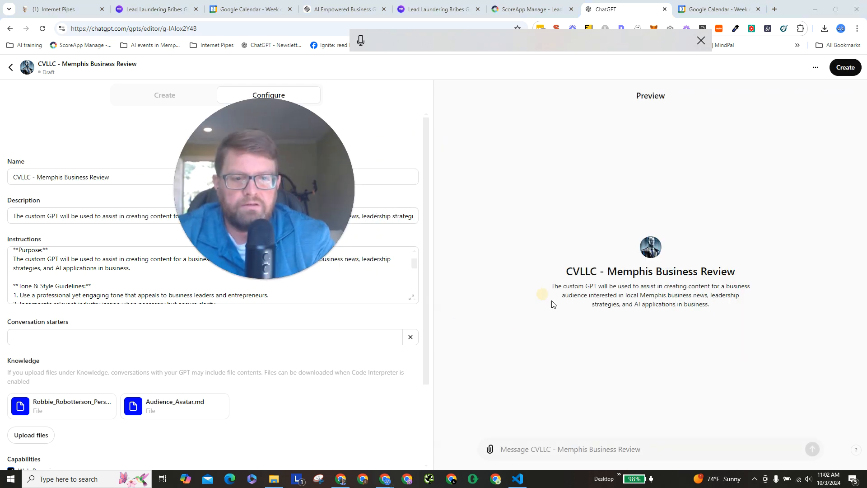
left_click(845, 67)
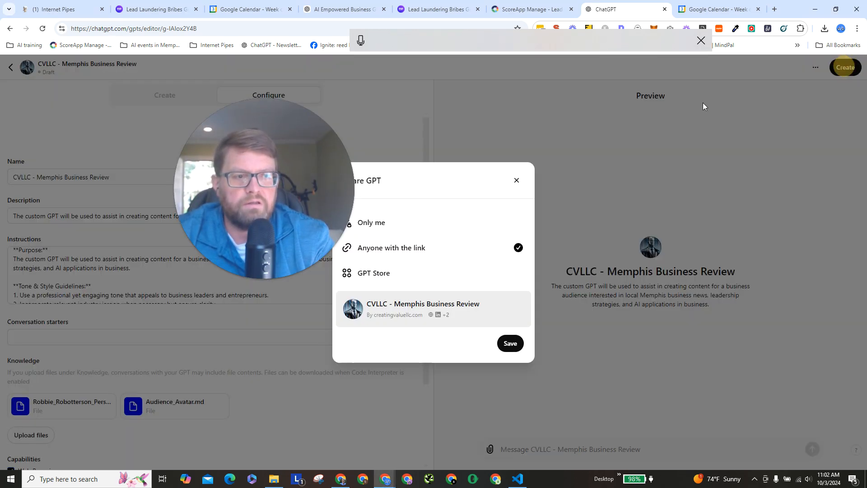
left_click(440, 277)
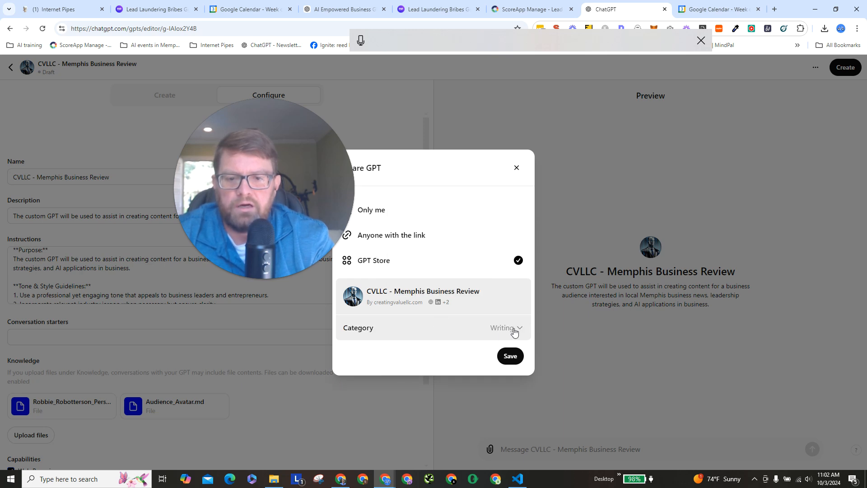
left_click(511, 356)
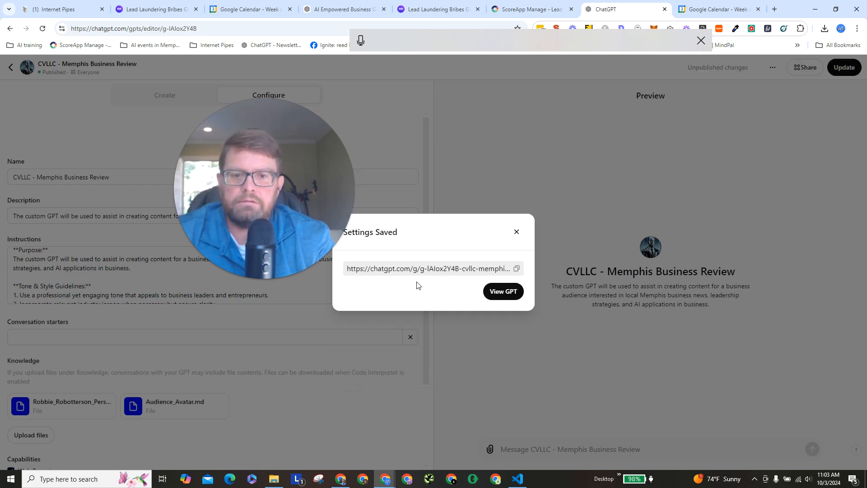
left_click(501, 294)
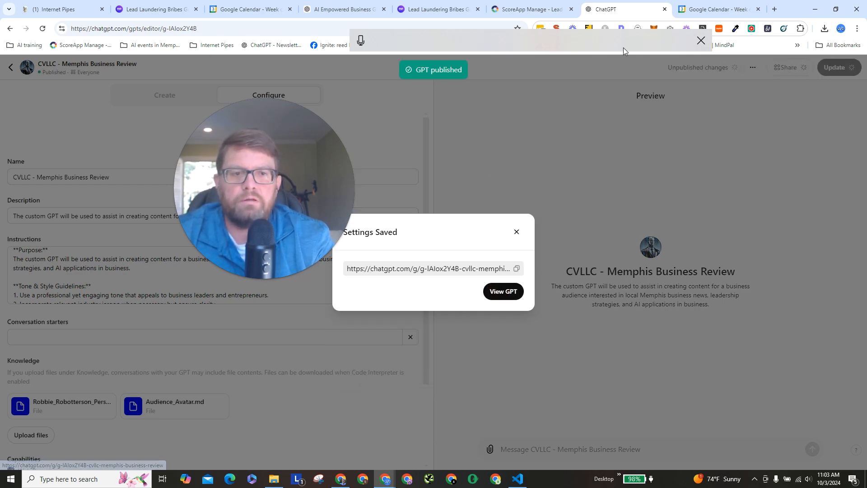
Step: Switch to the Google Calendar page in the browser and close the voice typing bar
left_click(719, 9)
left_click(701, 47)
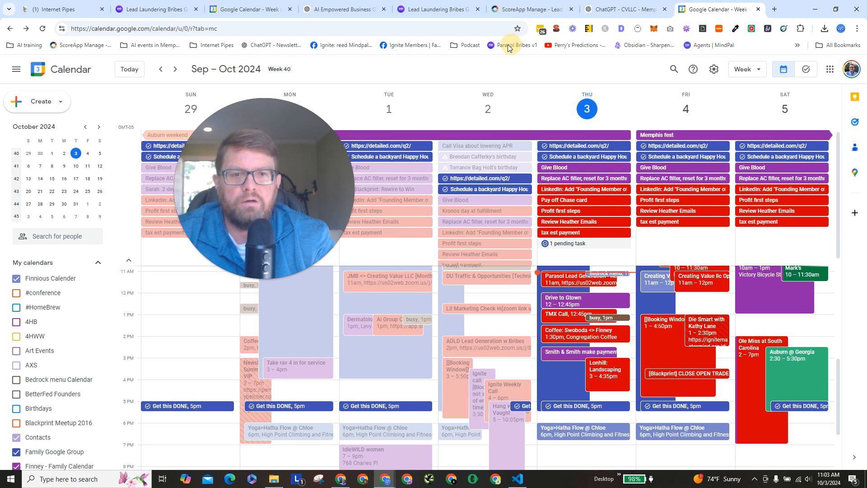
left_click(488, 32)
key("ctrl+v")
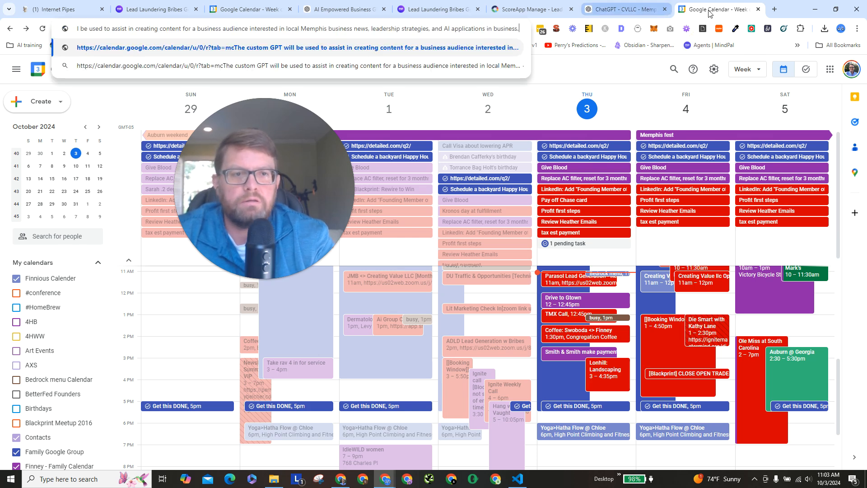
left_click(773, 9)
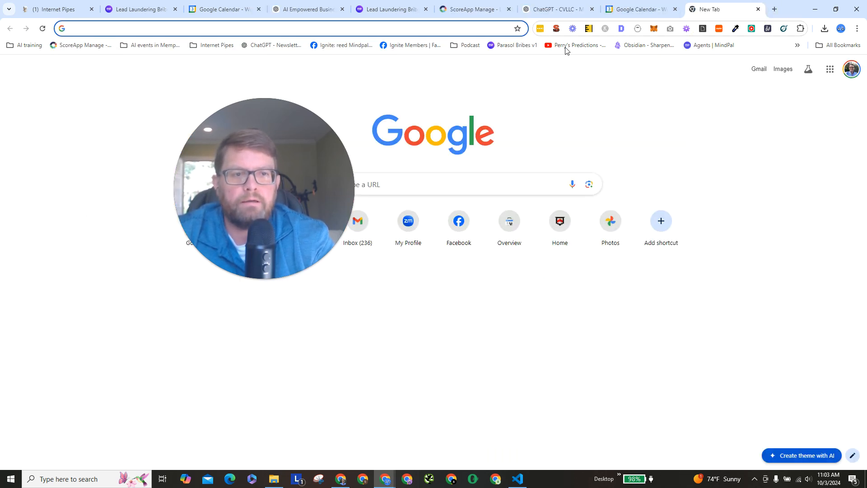
left_click(387, 30)
key("ctrl+v")
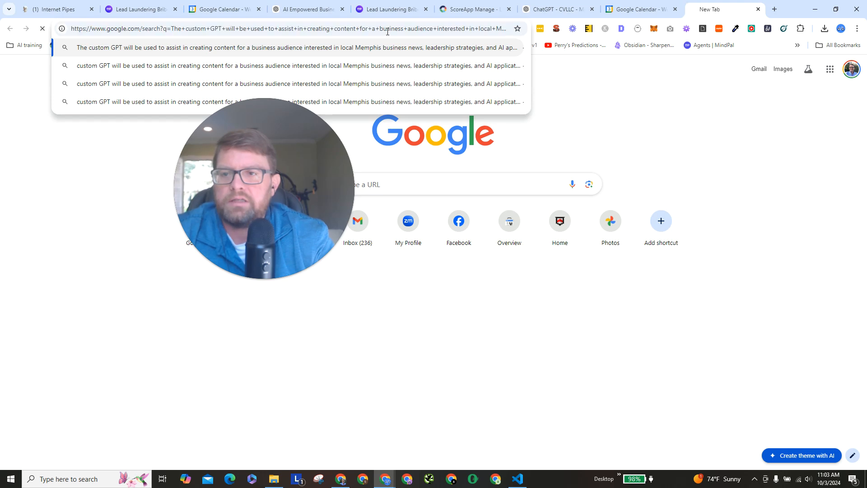
key("Return")
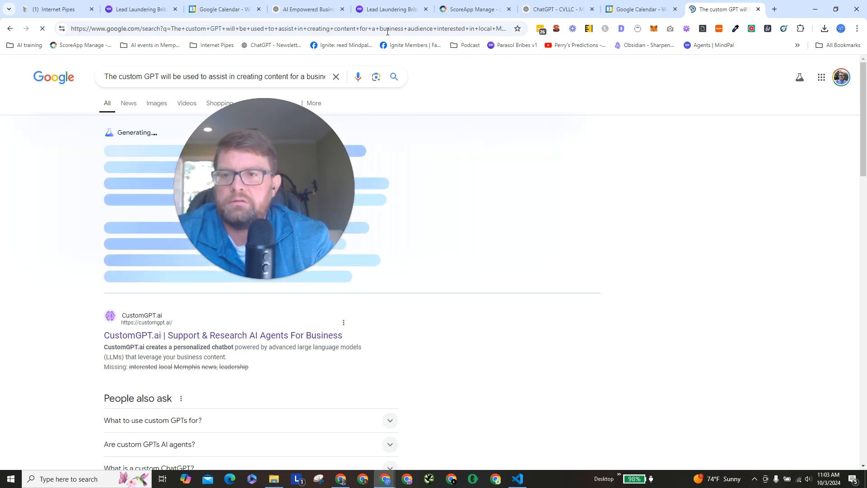
Step: Return to the CVLLC - Memphis Business Review GPT page and bookmark it on the bookmarks bar between AI training and ScoreApp Manage
left_click(580, 5)
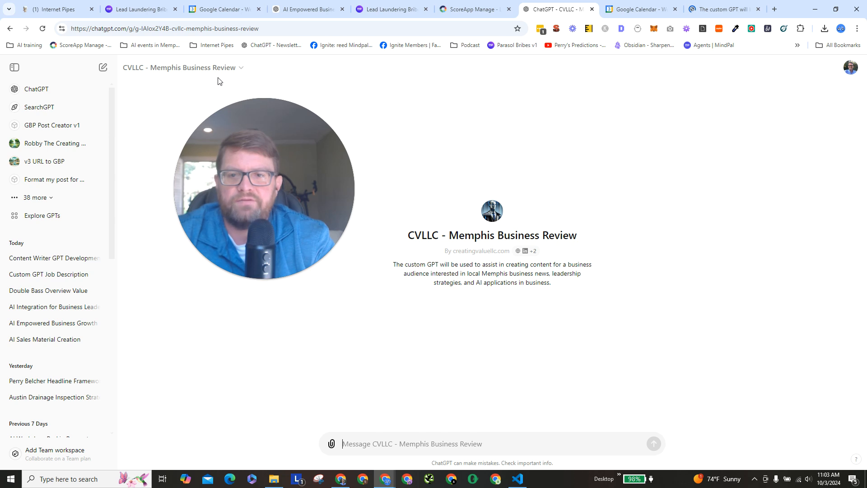
left_click(216, 28)
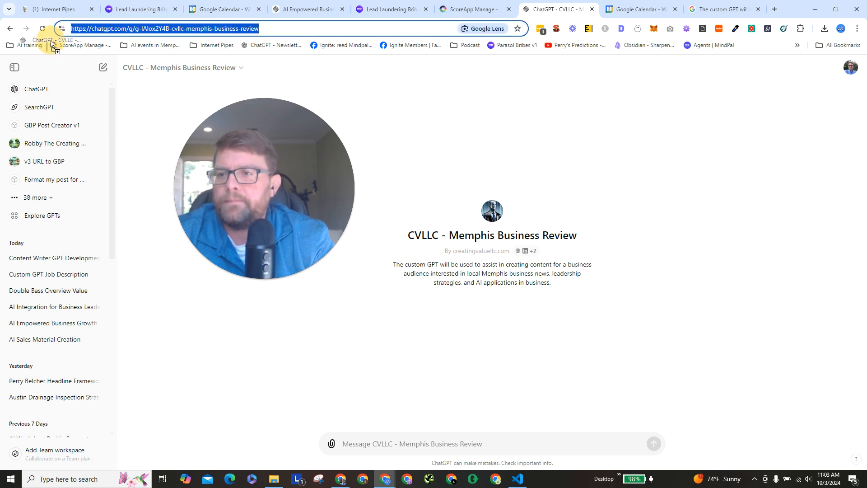
left_click_drag(51, 43, 52, 44)
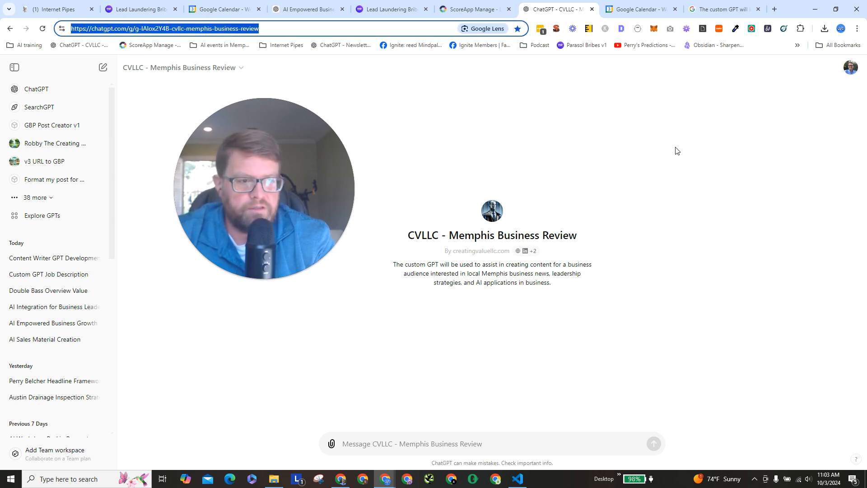